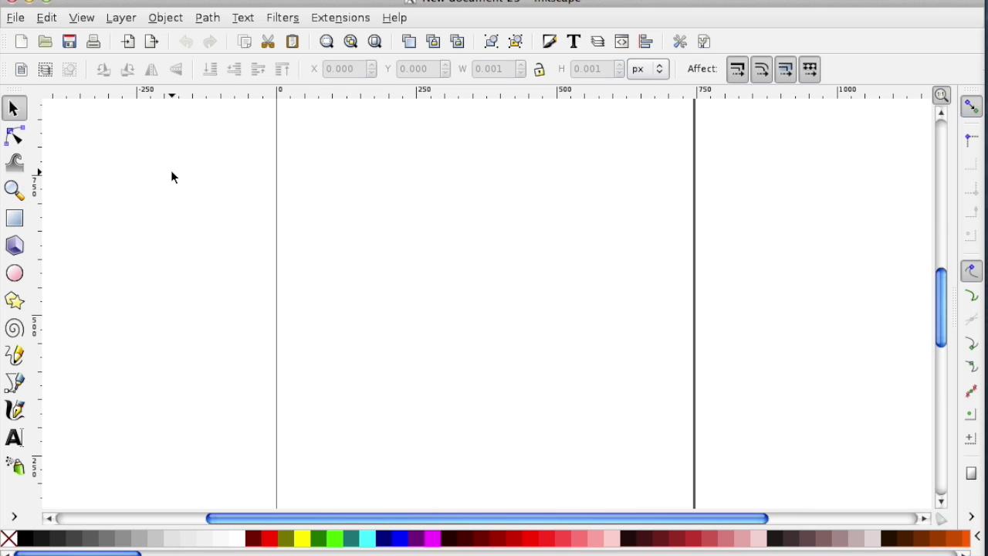
Open Marvin-the-martian-coloring-pages[1].jpg in Inkscape as a linked image
click(14, 18)
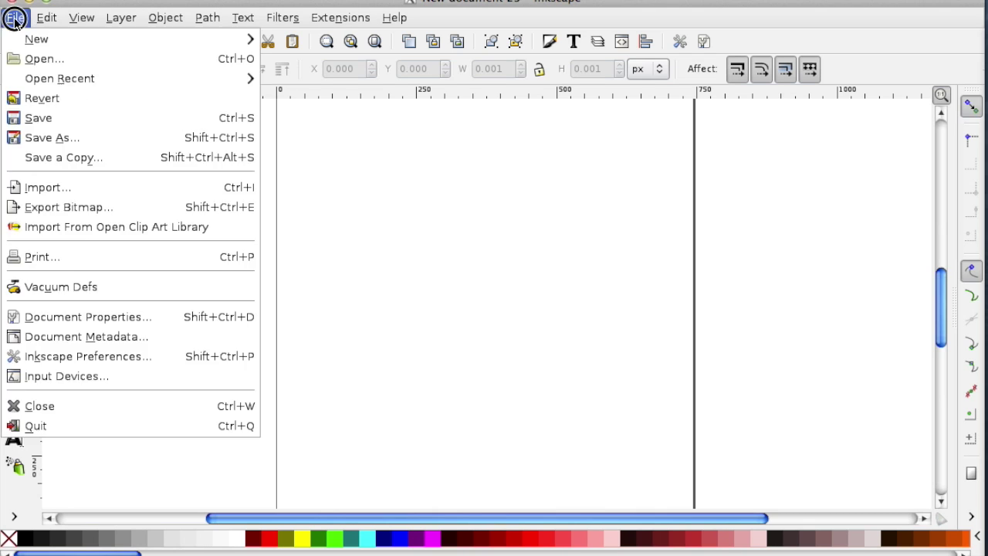
click(33, 60)
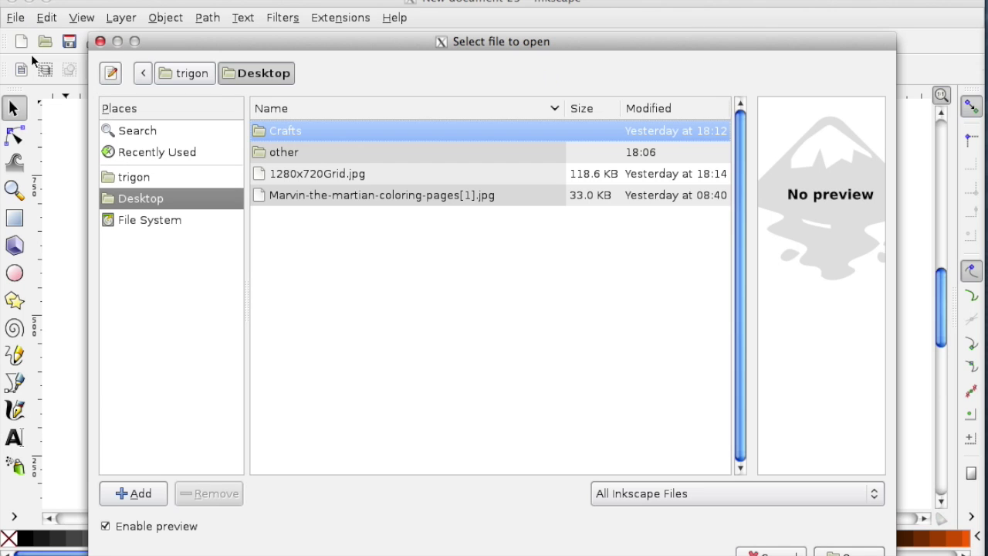
click(340, 195)
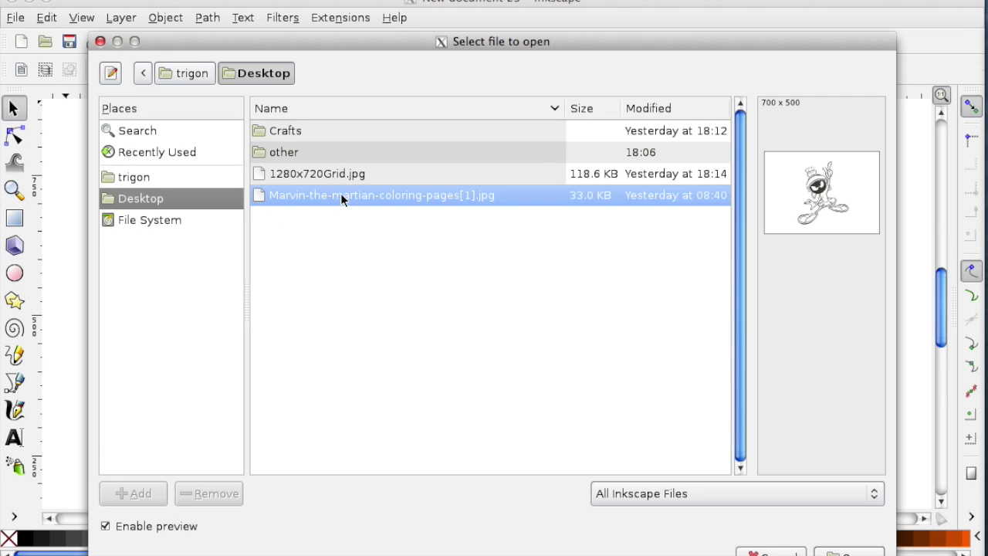
click(851, 552)
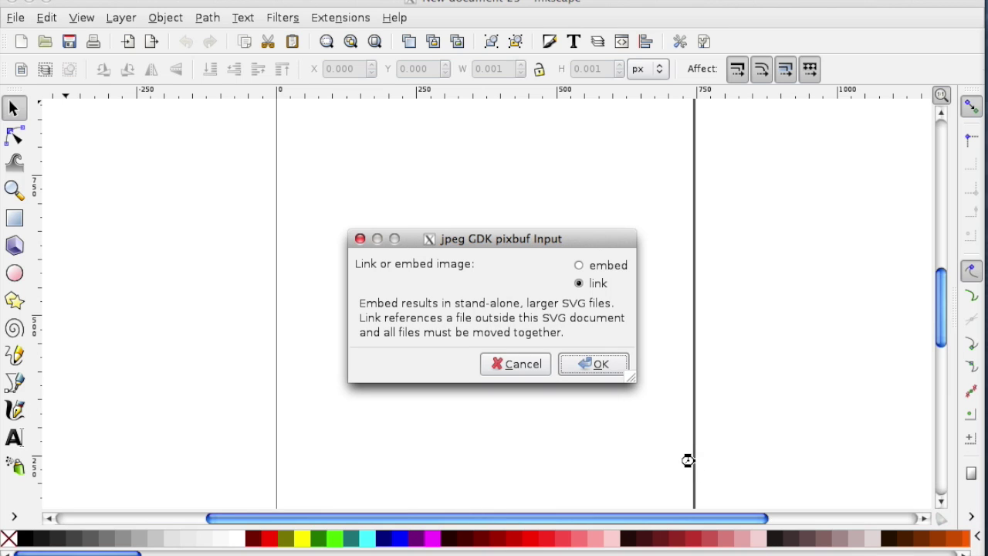
click(600, 368)
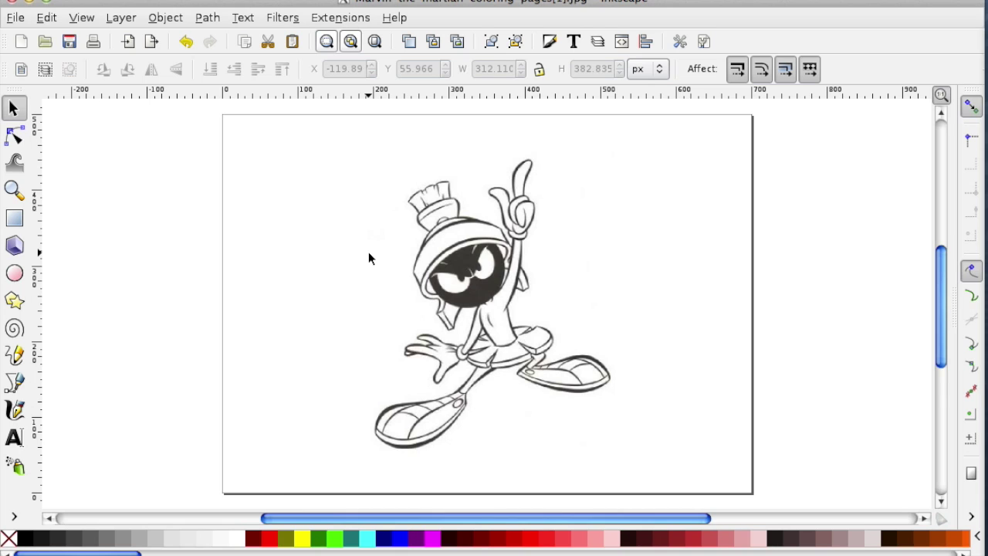
Trace the Marvin bitmap with Trace Bitmap at brightness cutoff 0.800 and close the dialog
click(480, 271)
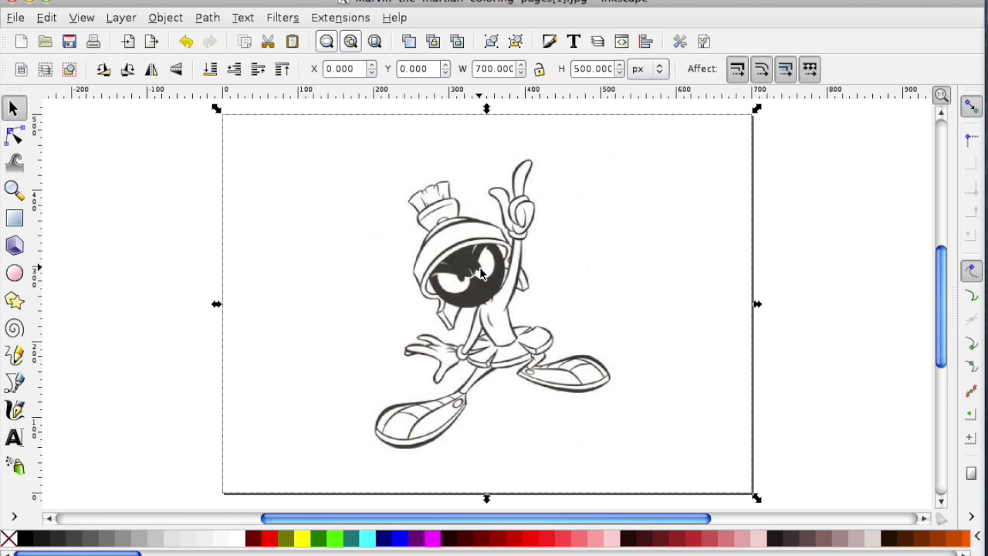
click(207, 18)
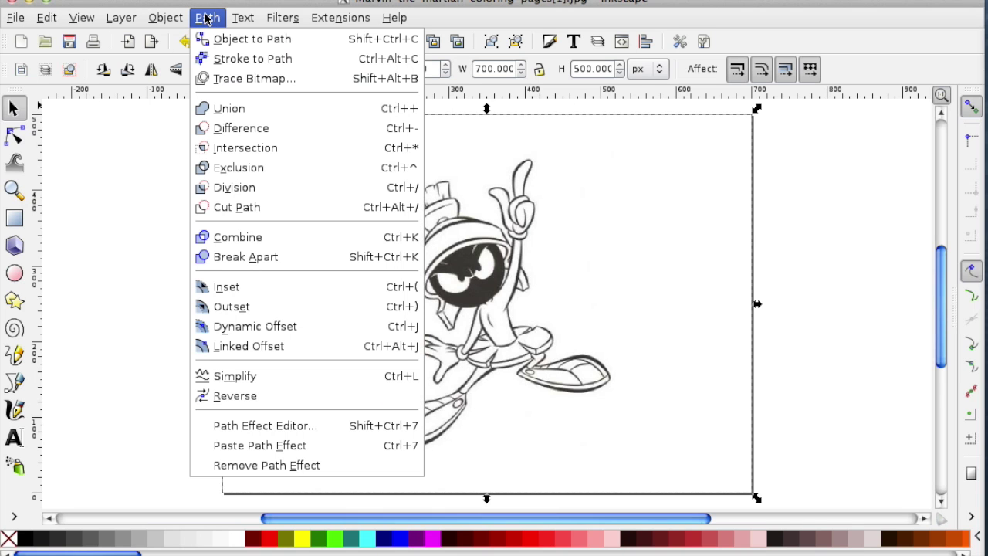
click(219, 79)
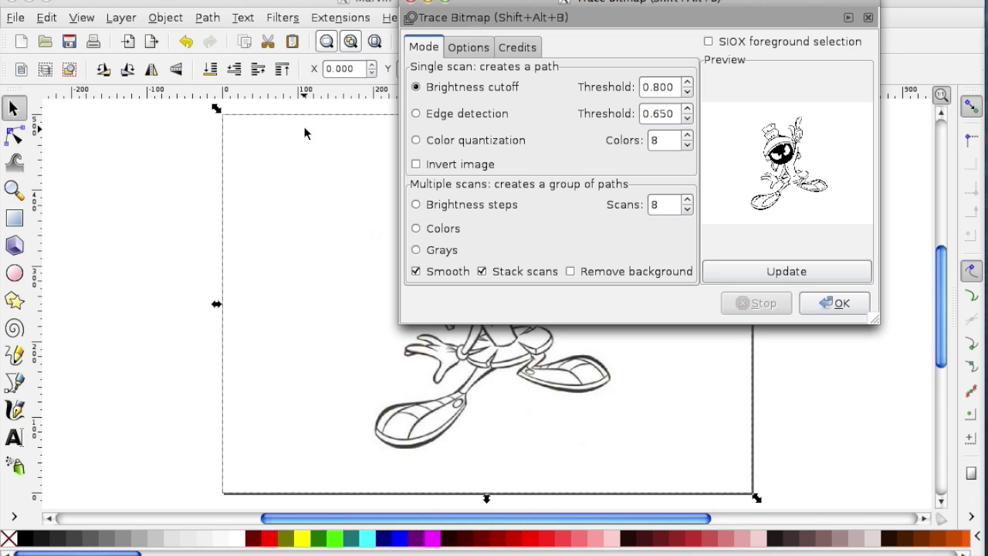
click(827, 303)
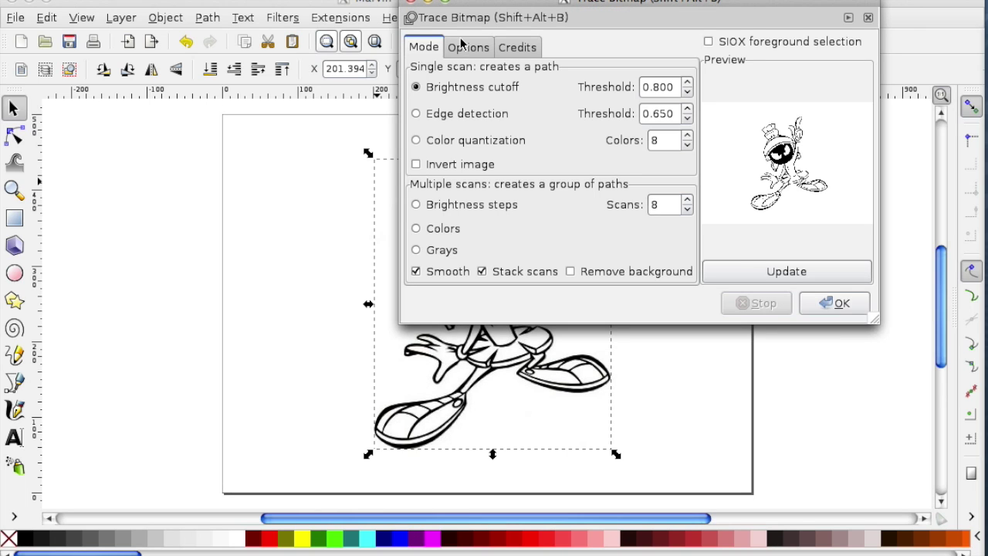
click(409, 2)
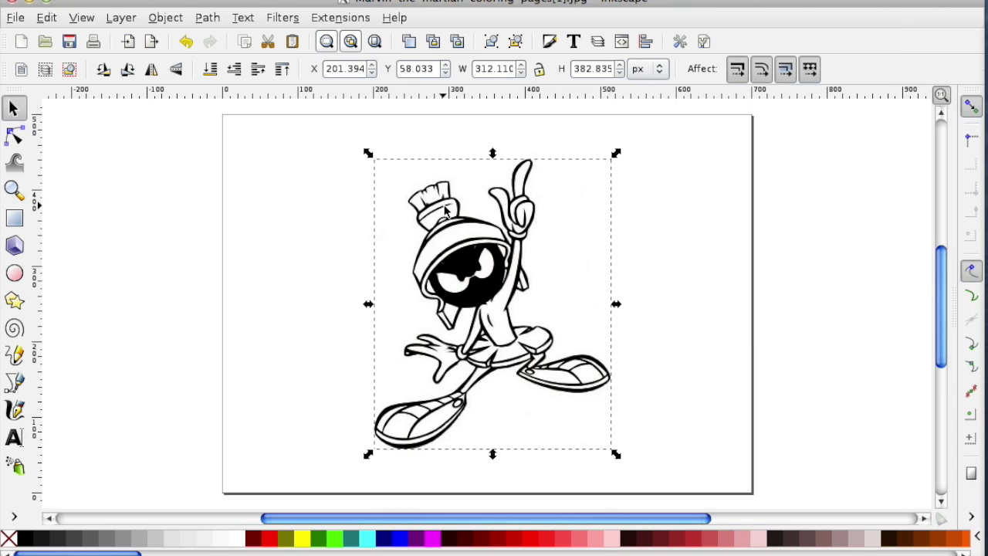
Shrink the original bitmap and park it right of the page, with the traced Marvin recentred on the page
click(474, 306)
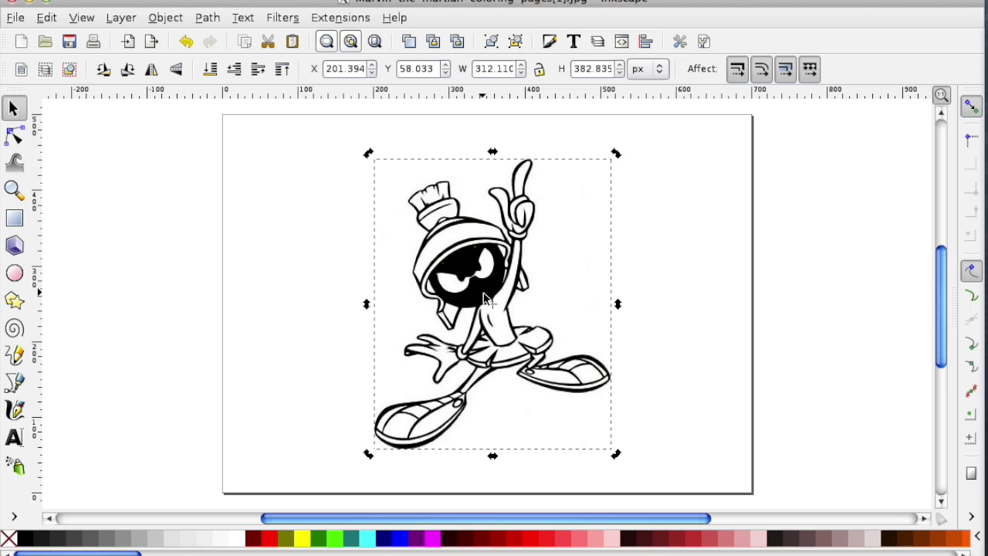
drag(475, 306, 237, 301)
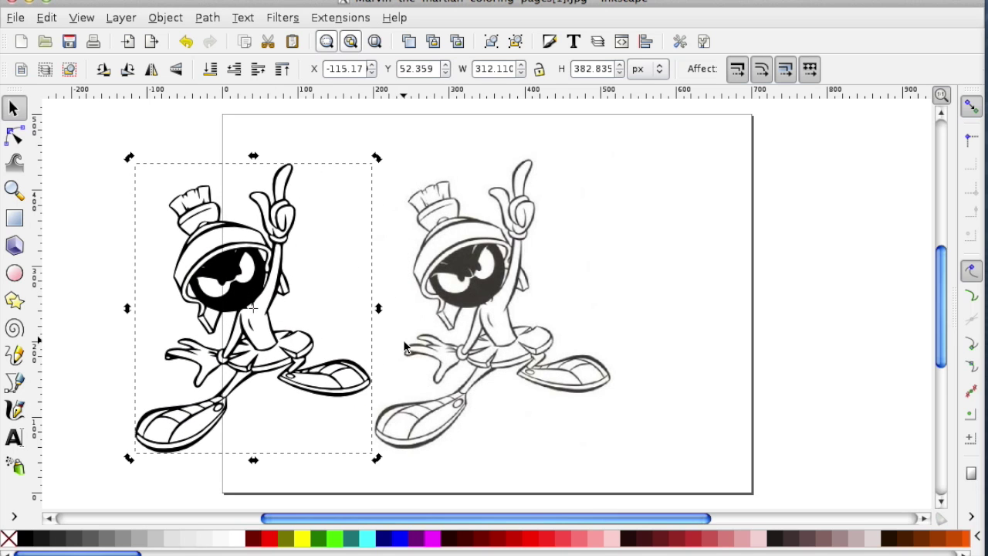
click(489, 292)
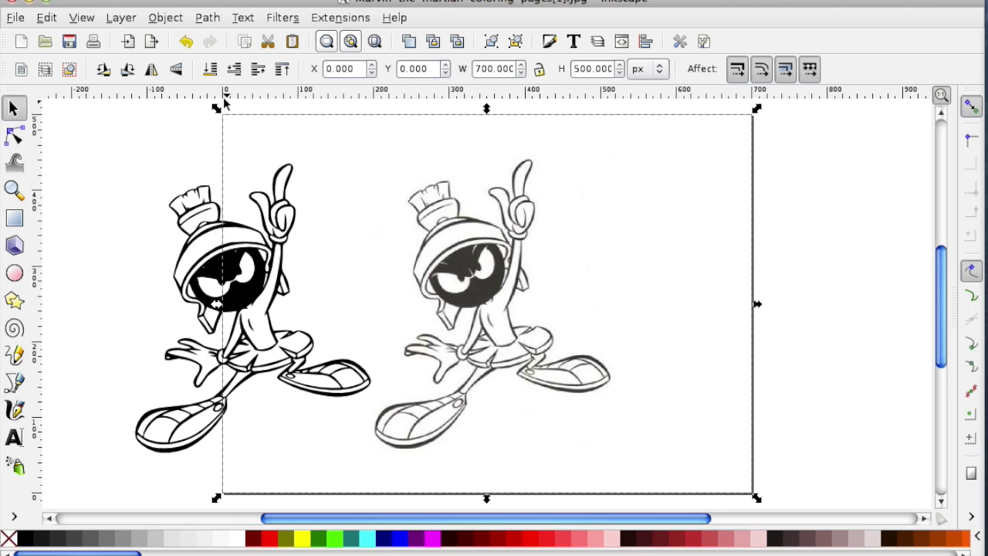
drag(217, 109, 512, 282)
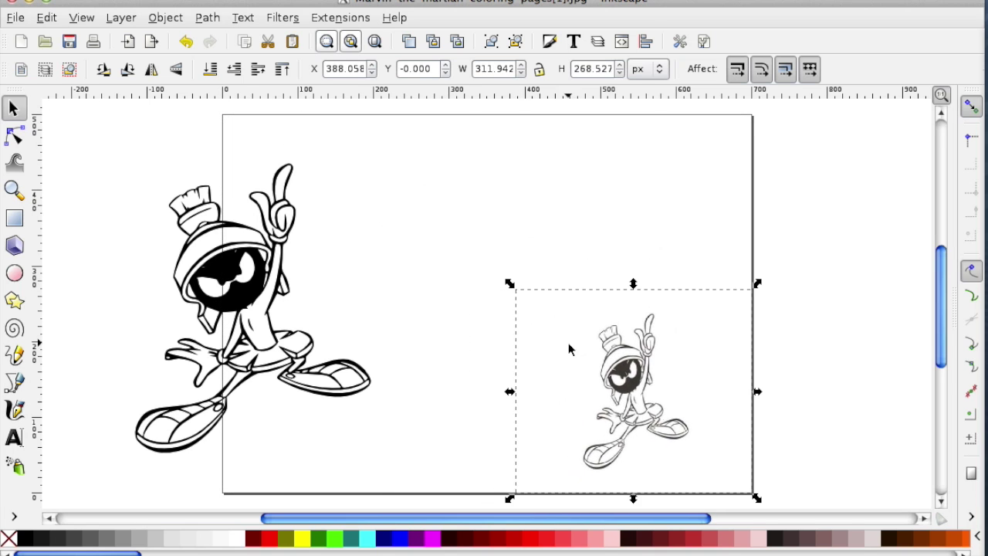
mouse_move(627, 395)
mouse_down()
mouse_move(670, 374)
mouse_move(779, 250)
mouse_up()
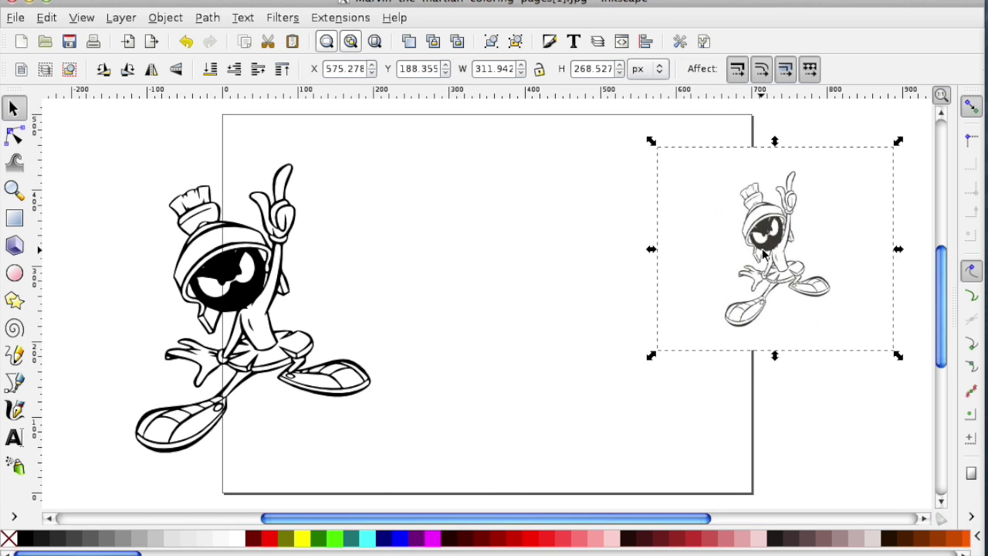
drag(226, 298, 423, 294)
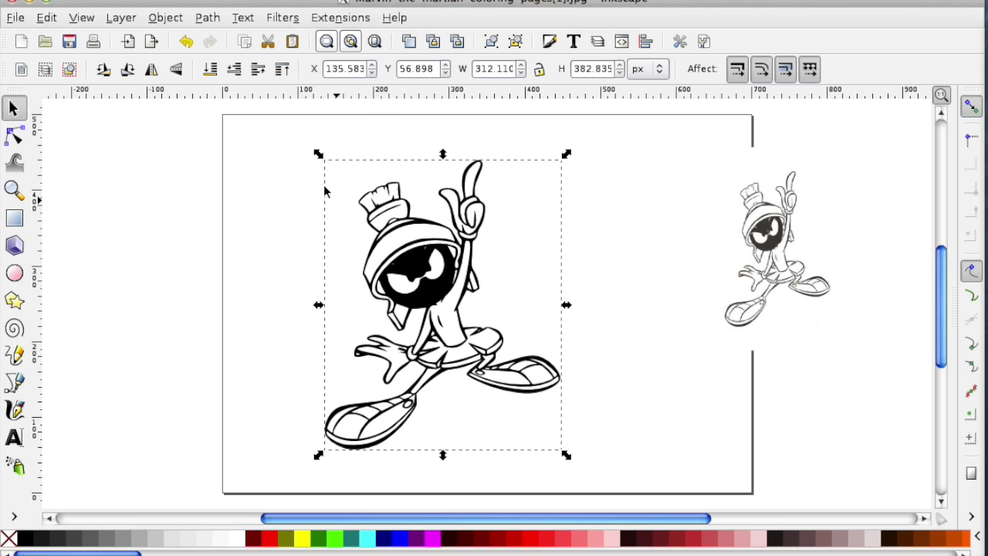
Break the traced Marvin path apart into separate black-filled pieces for node editing
click(206, 16)
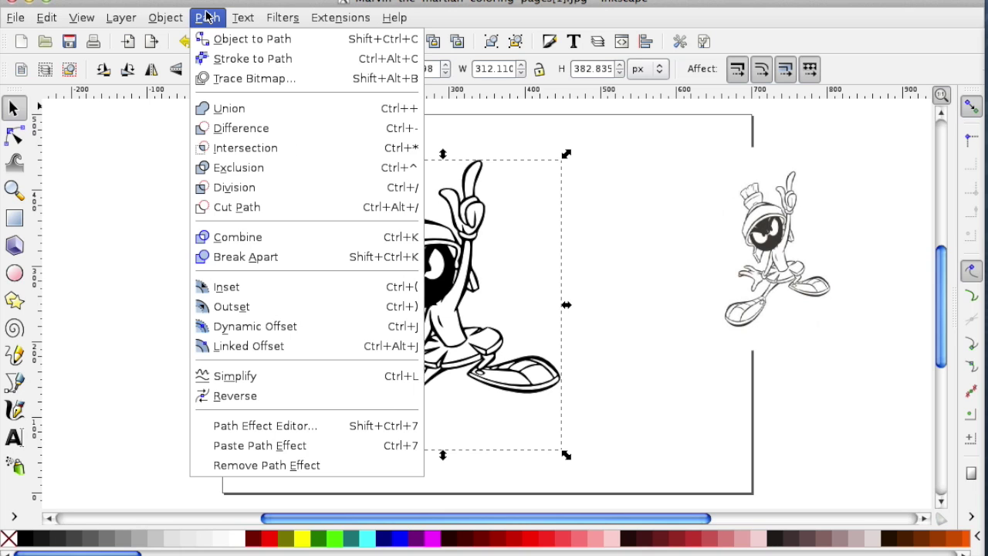
click(270, 258)
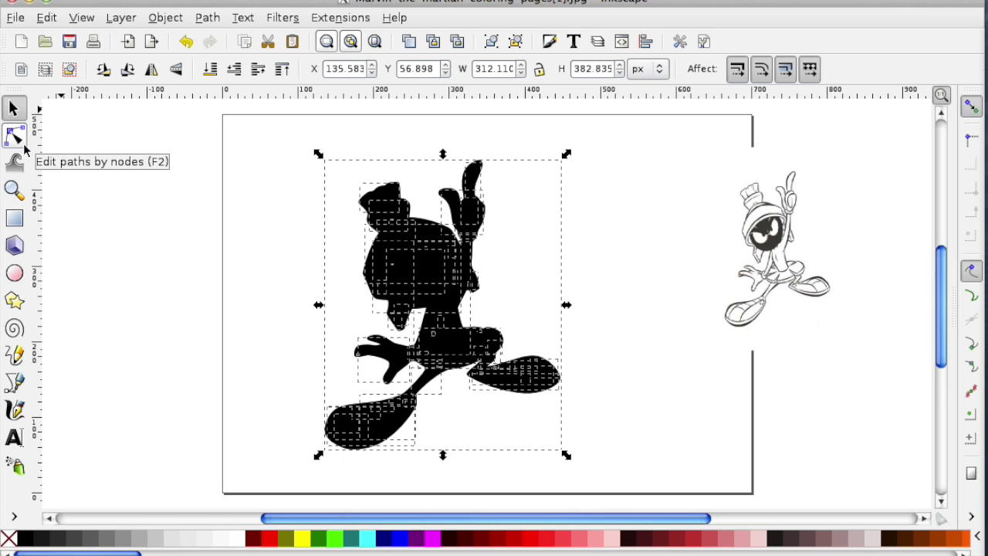
click(14, 136)
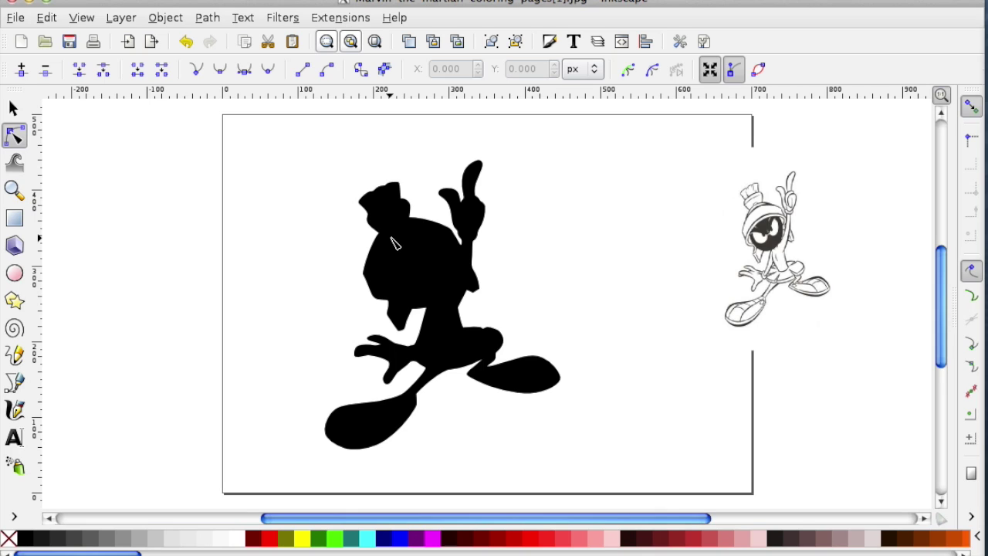
Bring the eye, tunic, leg, stripe and hand pieces forward over the black silhouette
key(ctrl+v)
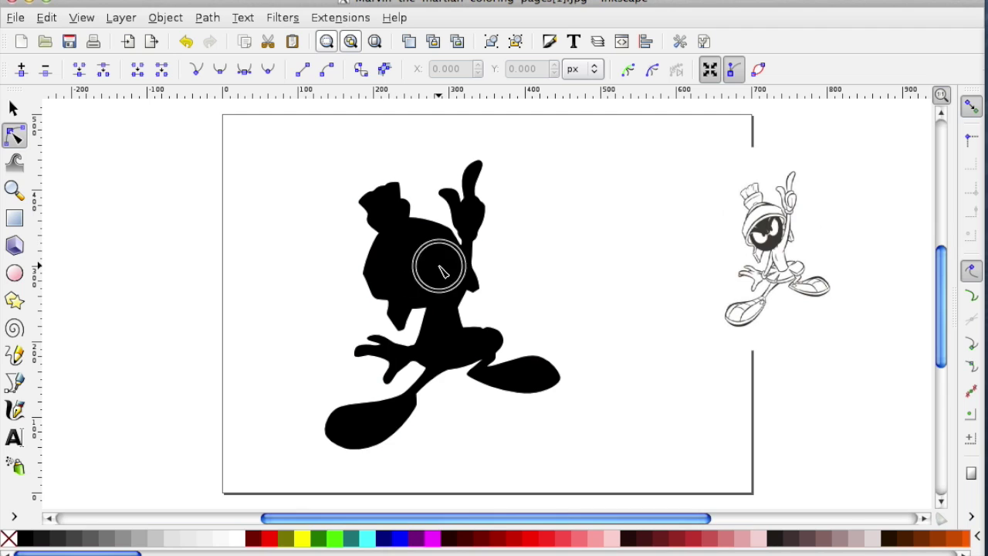
key(ctrl+v)
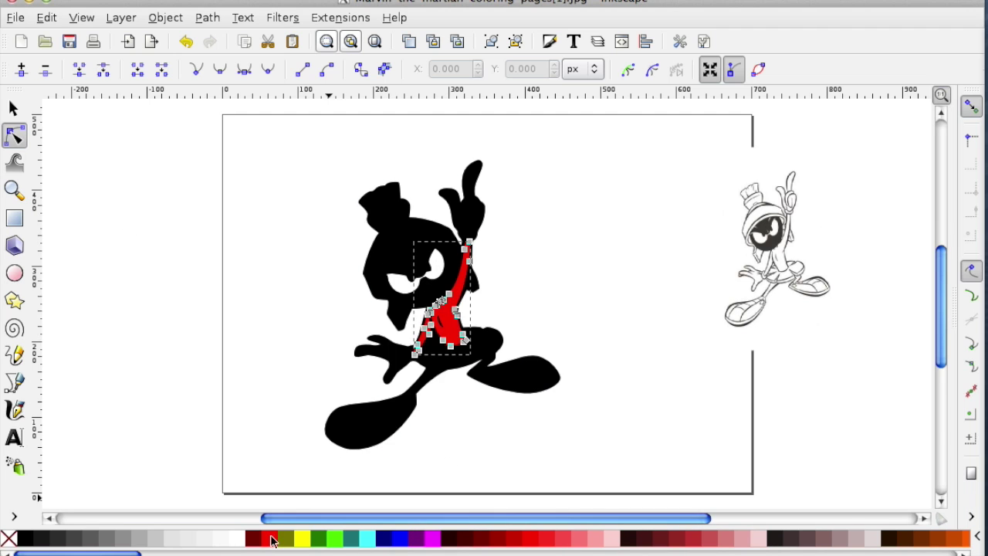
key(ctrl+v)
key(ctrl+v)
key(ctrl+v)
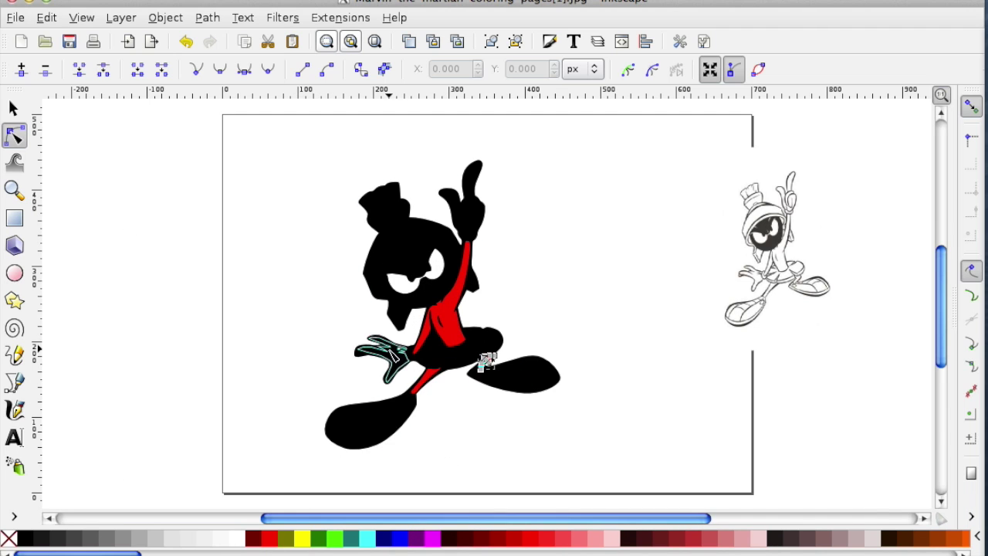
key(ctrl+v)
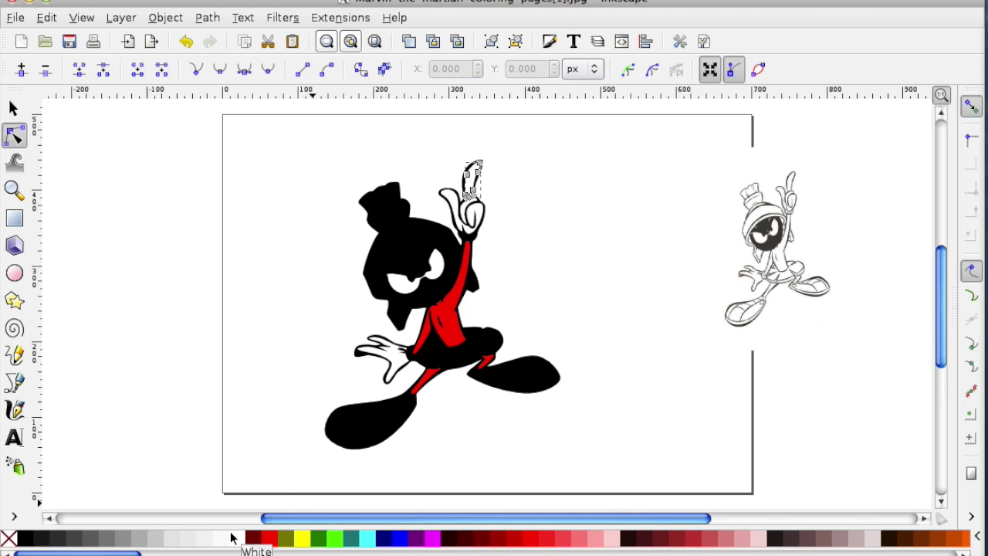
Zoom in on the upper body and fill the small chin piece below Marvin's head green
key(z)
click(394, 363)
click(15, 135)
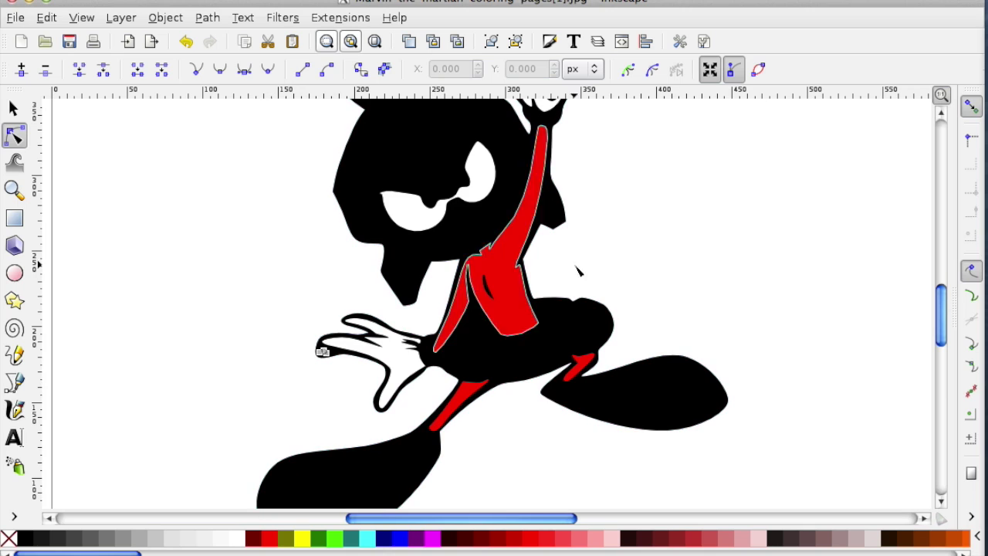
scroll(541, 263, up, 4)
click(432, 487)
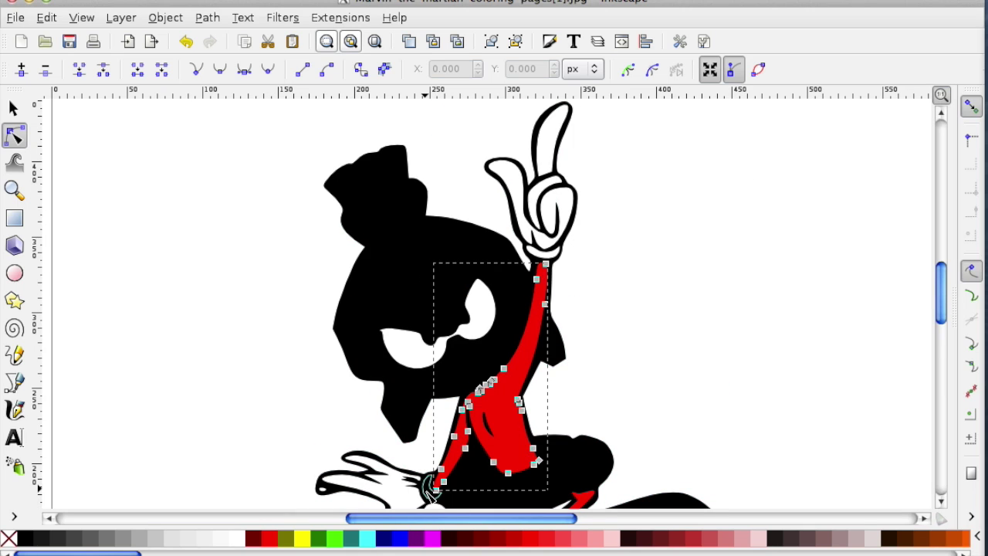
click(432, 485)
click(399, 412)
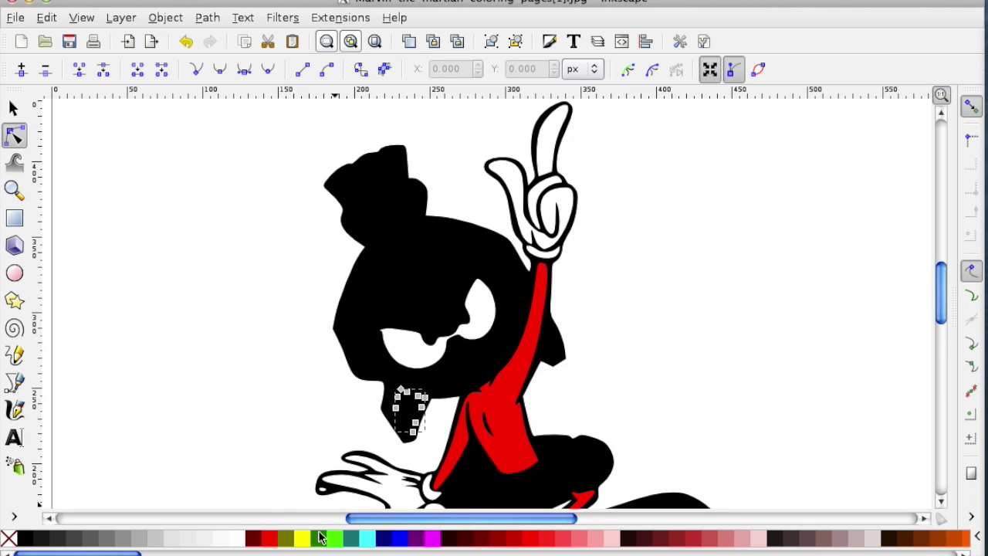
click(323, 538)
click(386, 394)
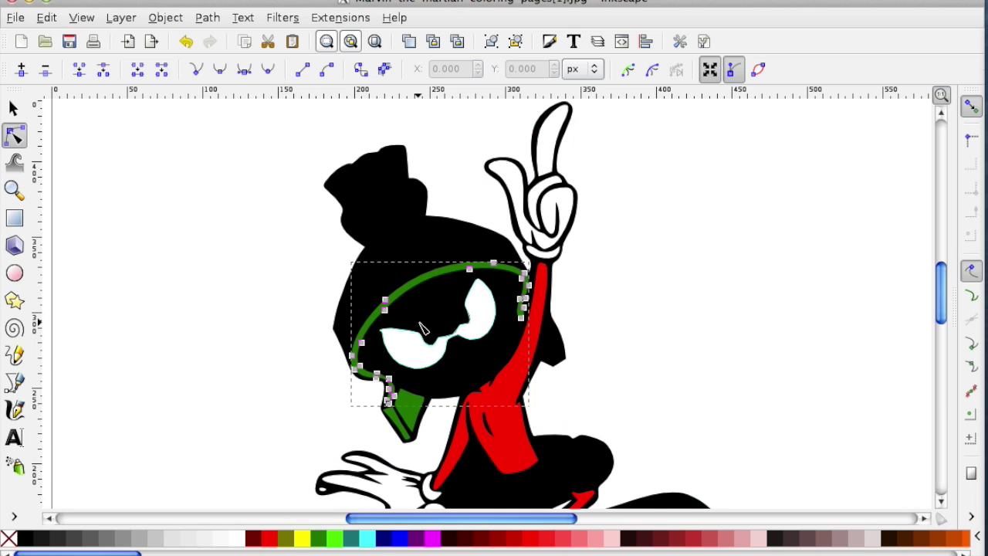
Fill the remaining helmet pieces, including the top and right edge, green
click(351, 324)
click(323, 538)
click(392, 243)
click(323, 538)
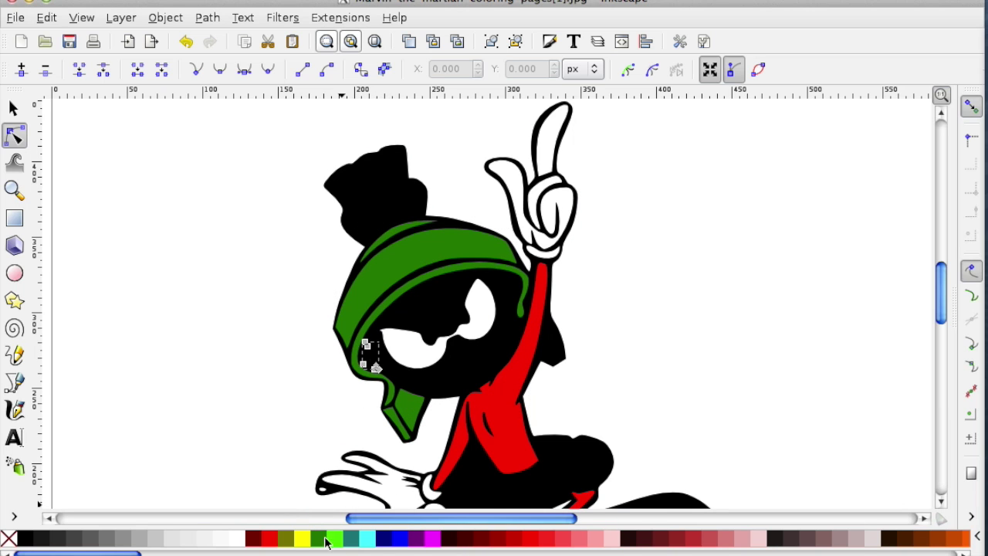
click(509, 283)
click(323, 538)
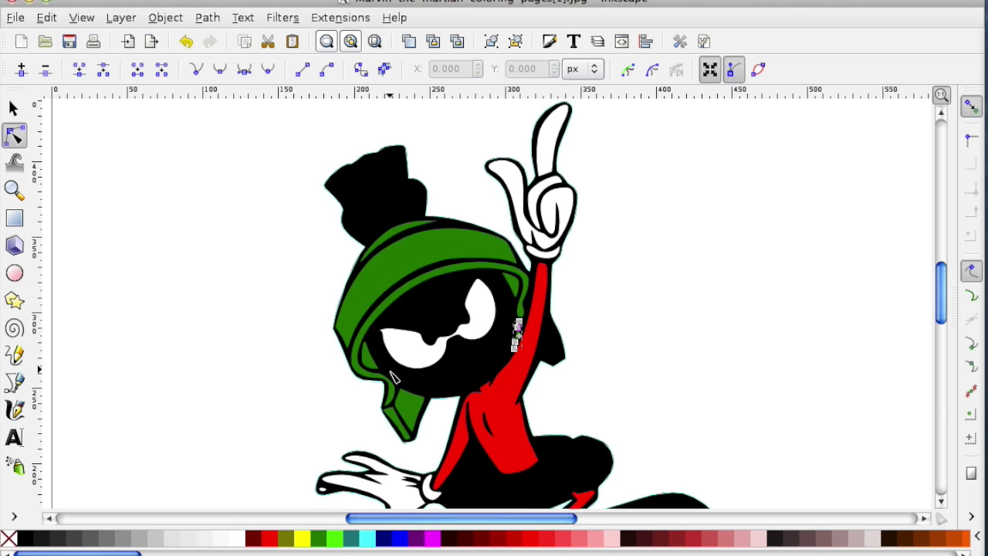
click(554, 340)
click(323, 538)
Fill Marvin's skirt and the small piece beside it green
key(Tab)
key(Tab)
key(Tab)
key(Tab)
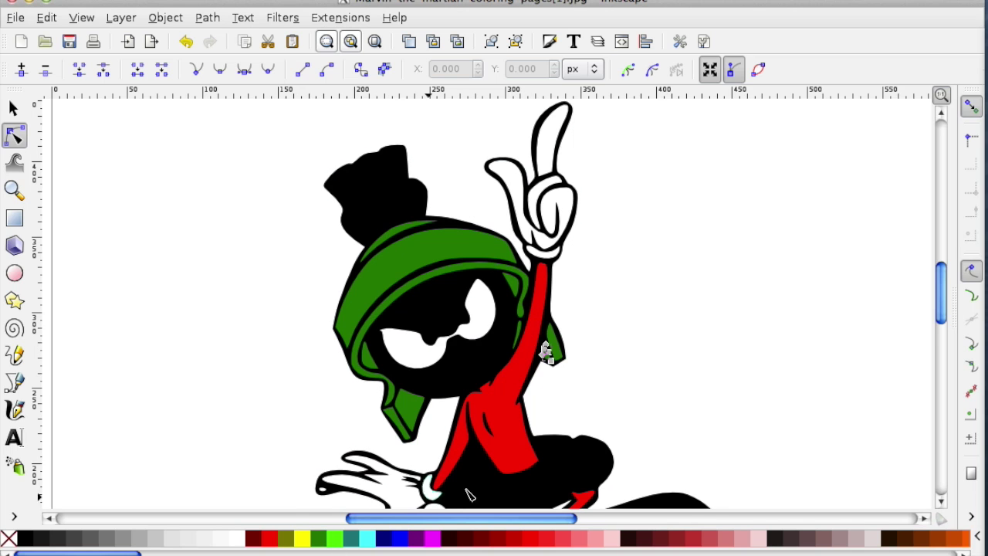
click(316, 537)
click(467, 375)
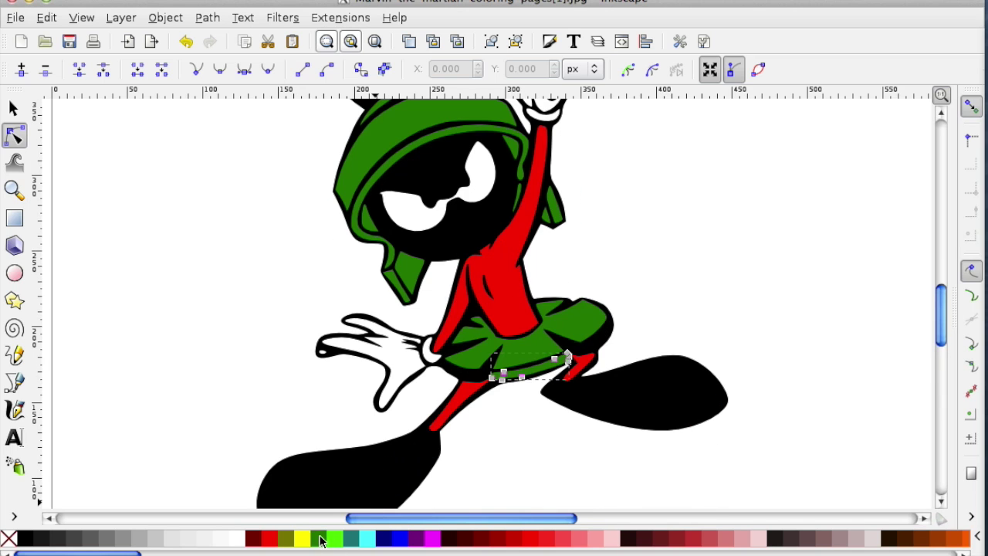
click(319, 538)
key(Tab)
key(Tab)
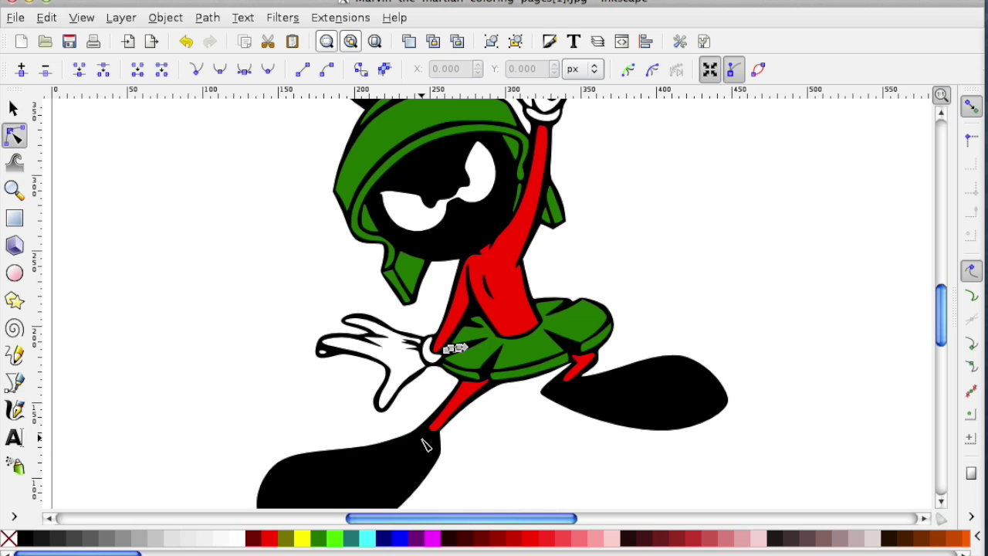
key(s)
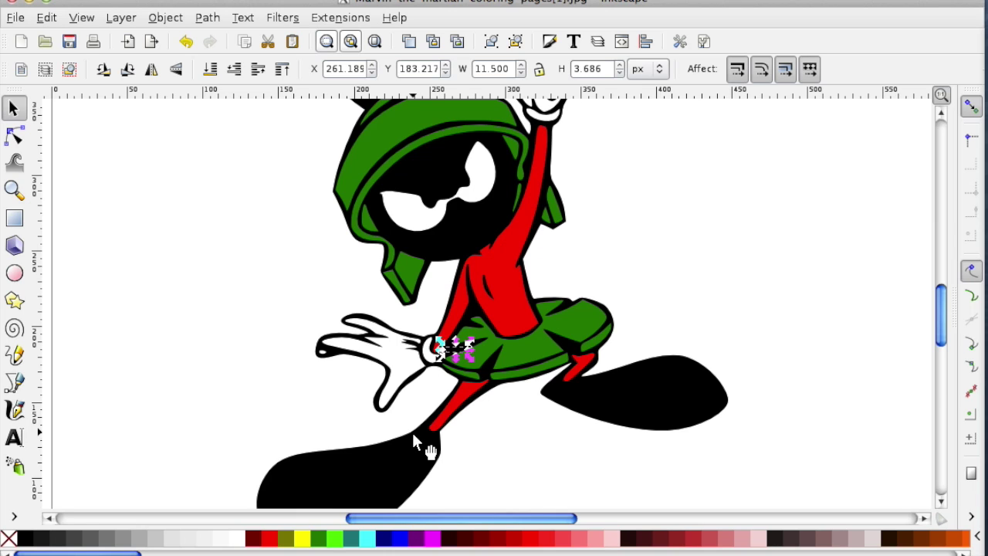
key(Escape)
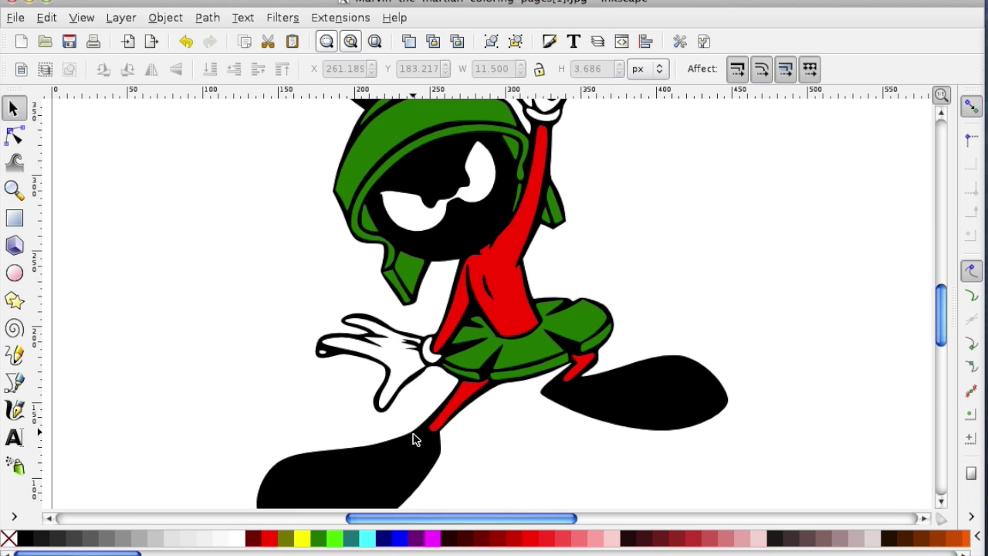
click(14, 136)
Colour the soles of Marvin's right and left shoes red
click(456, 294)
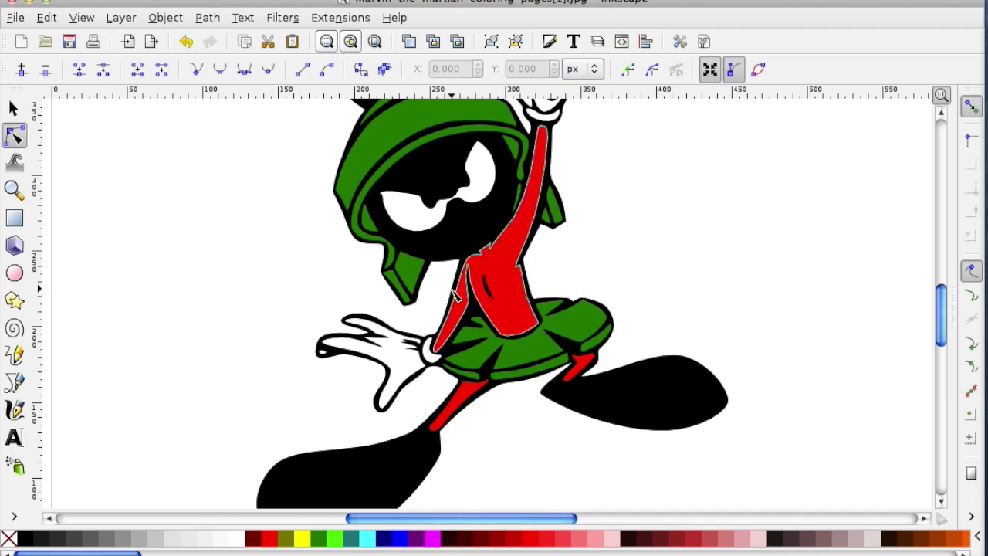
key(Escape)
click(652, 384)
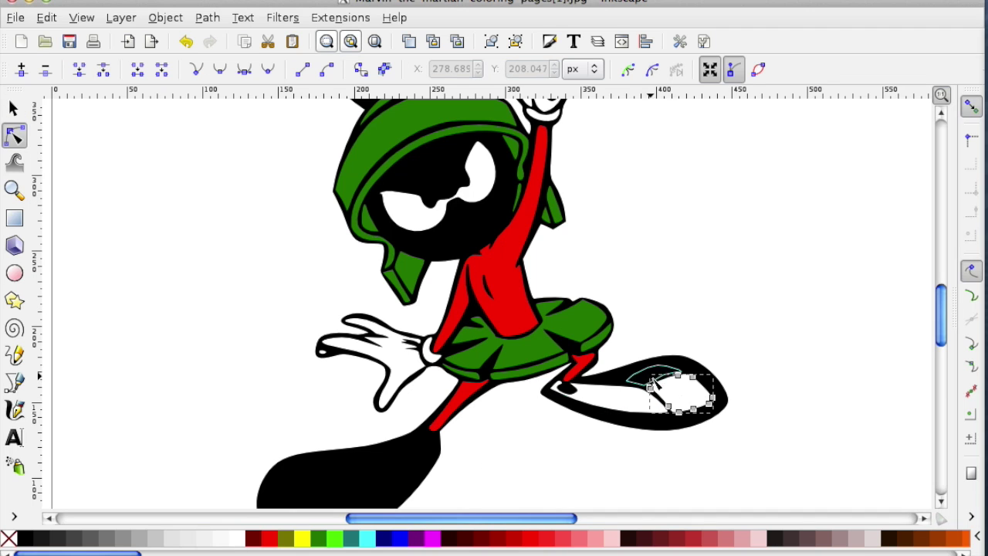
click(641, 421)
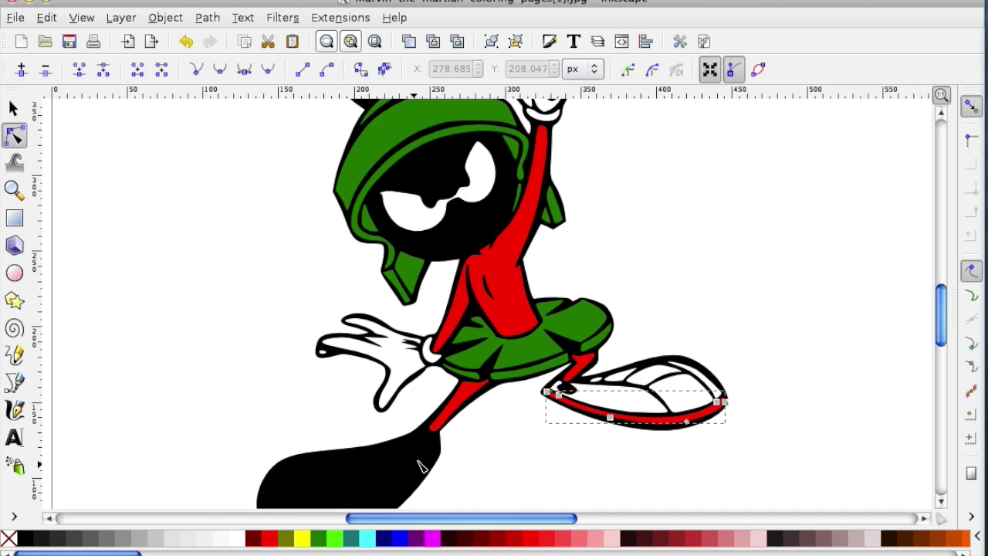
scroll(420, 466, down, 4)
click(370, 344)
click(290, 351)
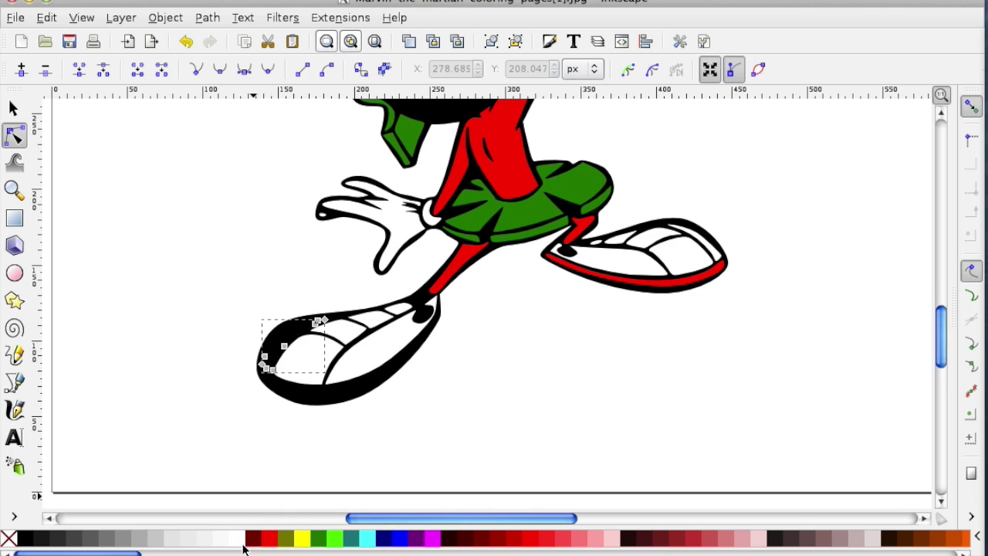
click(268, 538)
scroll(586, 355, up, 1)
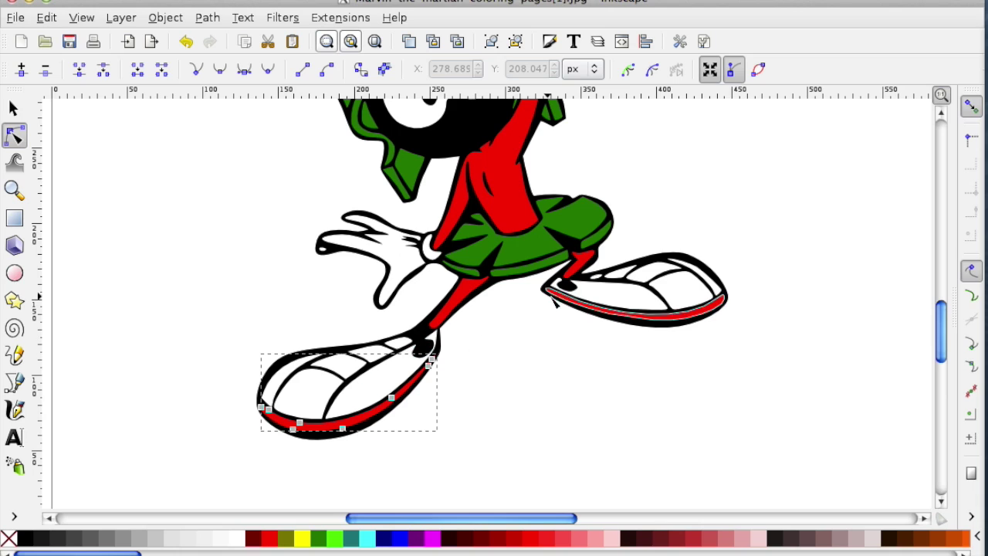
click(567, 288)
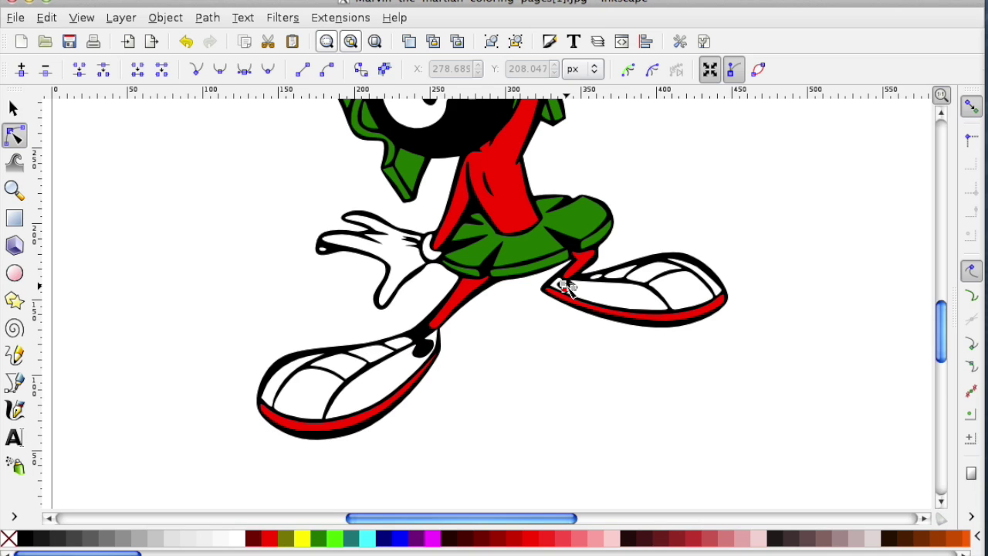
click(423, 347)
key(s)
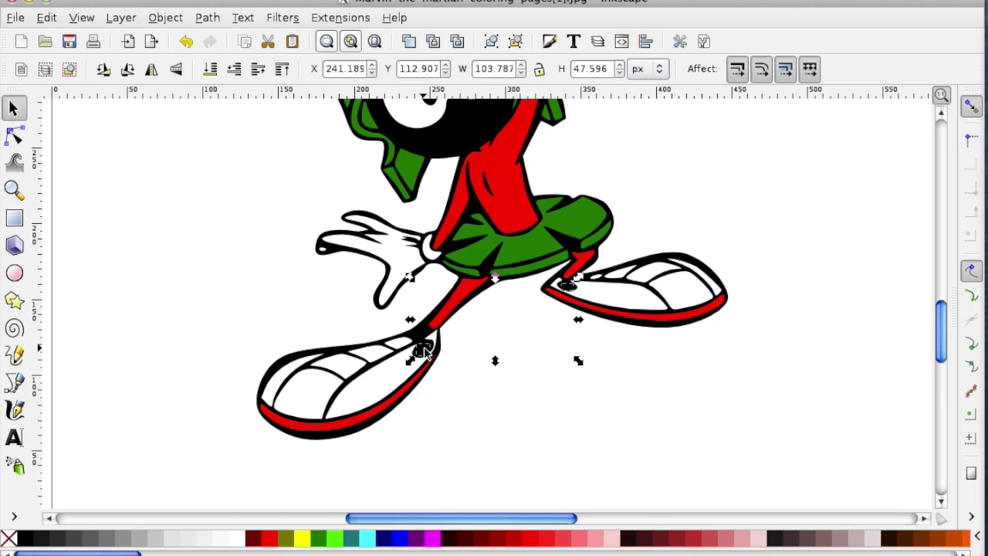
key(Escape)
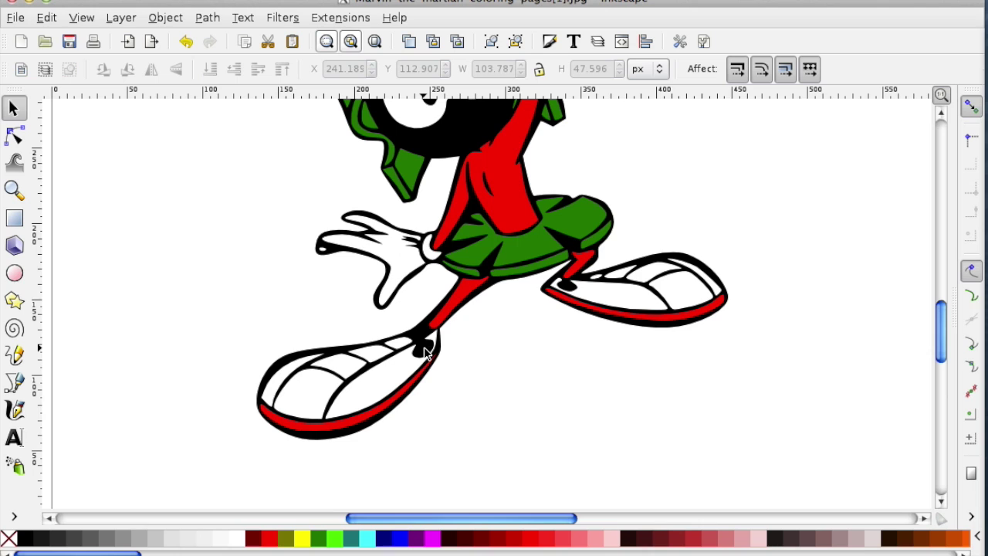
click(14, 136)
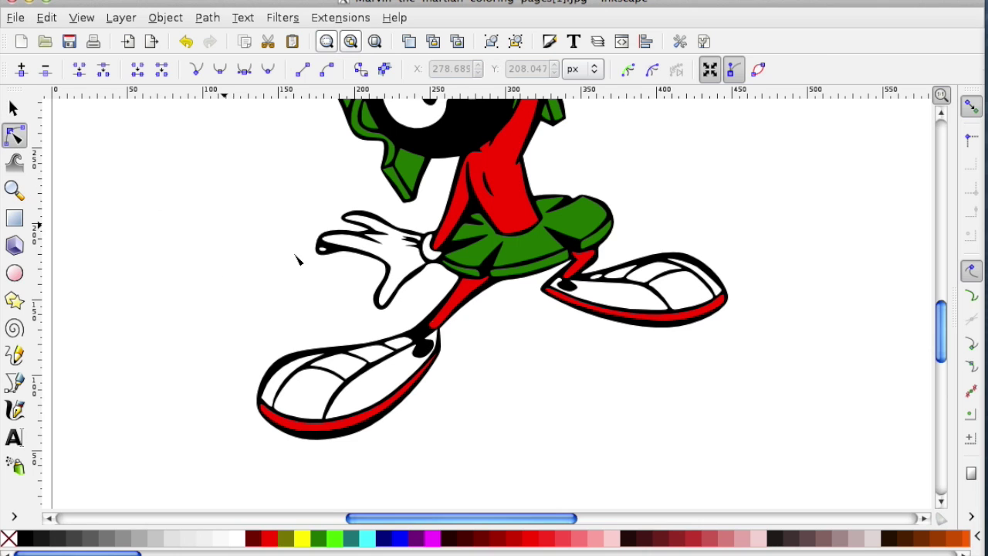
click(424, 343)
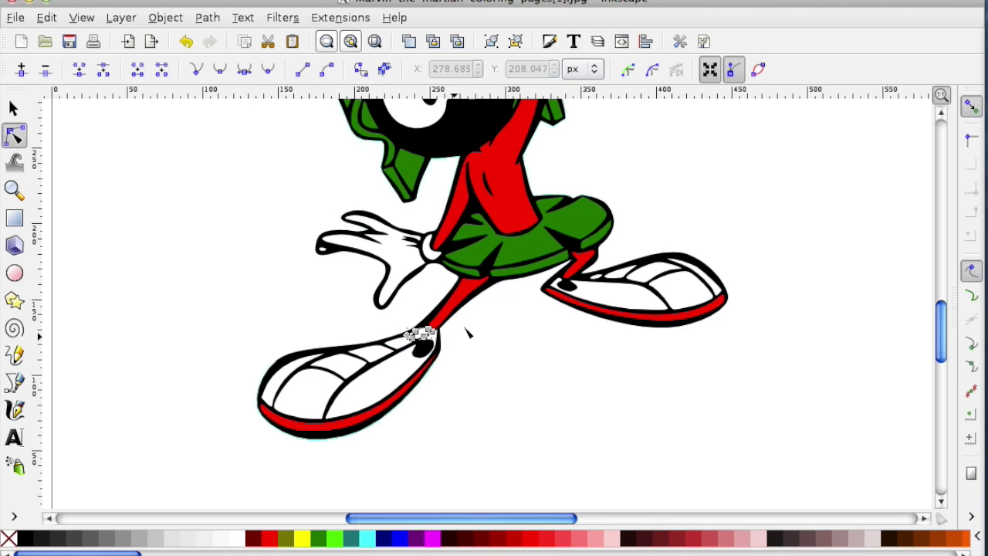
scroll(540, 258, up, 6)
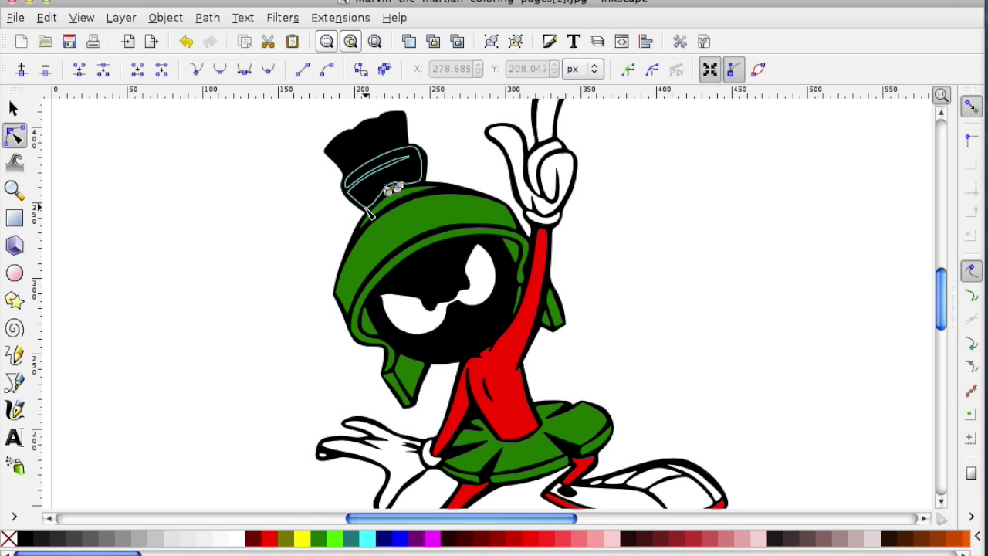
Fill the hat band olive and the brush on top yellow, then clear the selection
click(375, 178)
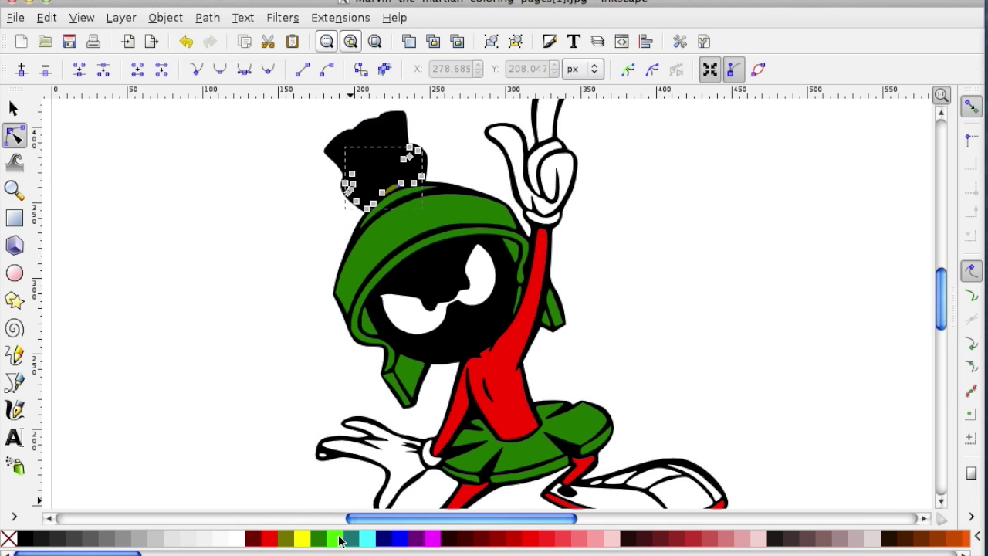
click(287, 540)
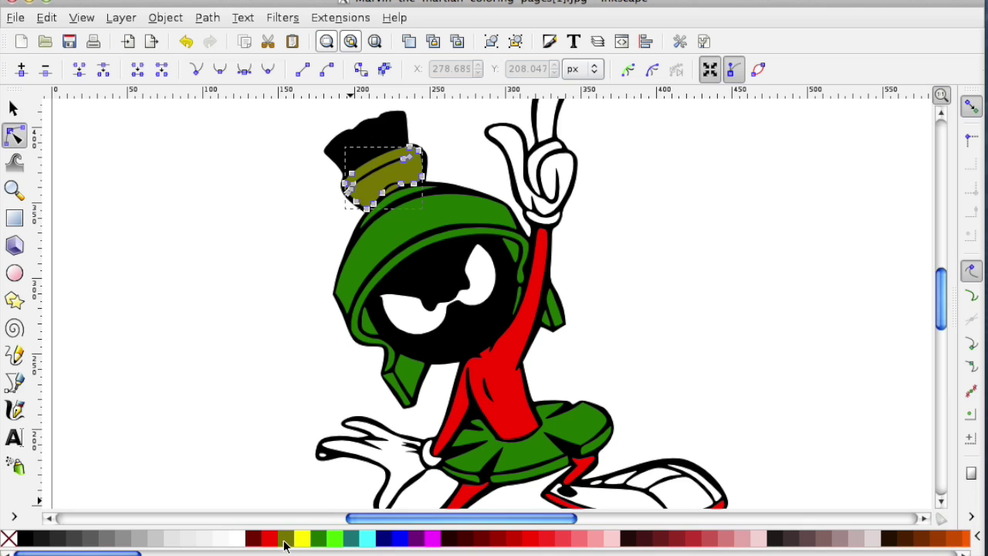
click(355, 165)
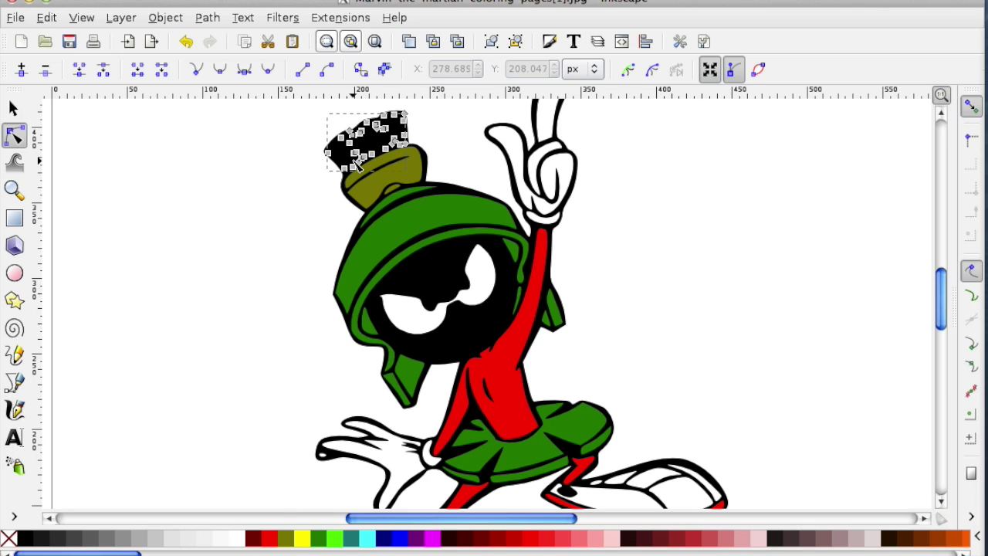
click(302, 538)
click(253, 361)
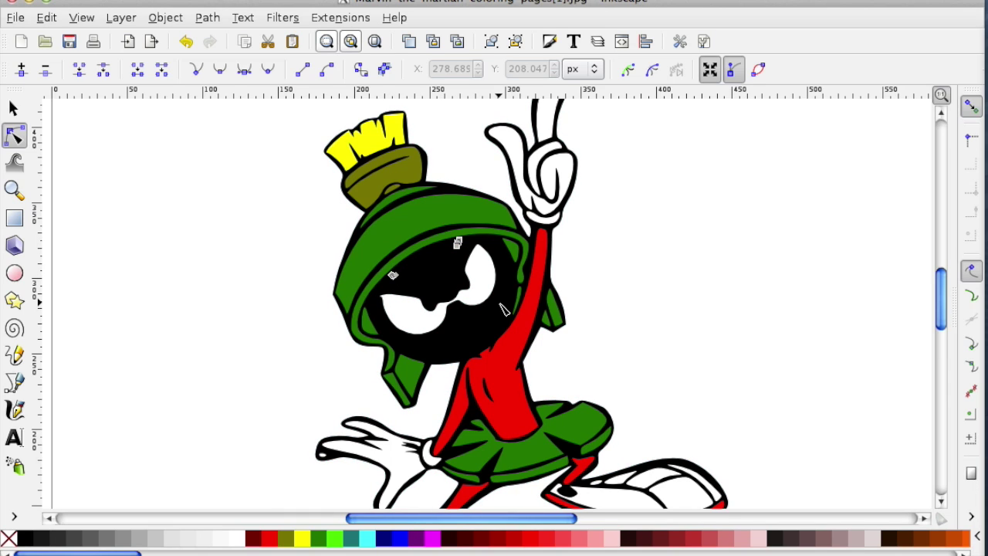
key(s)
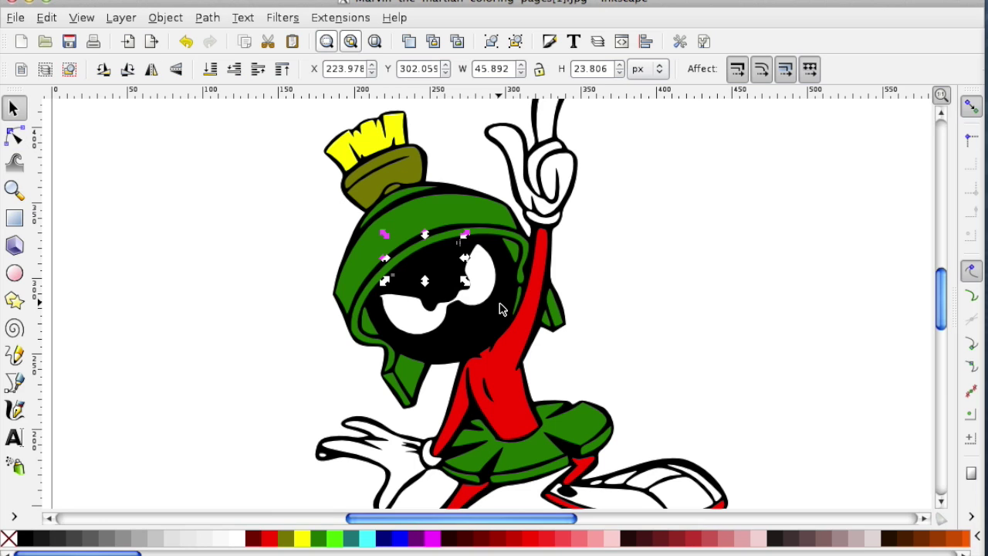
key(Escape)
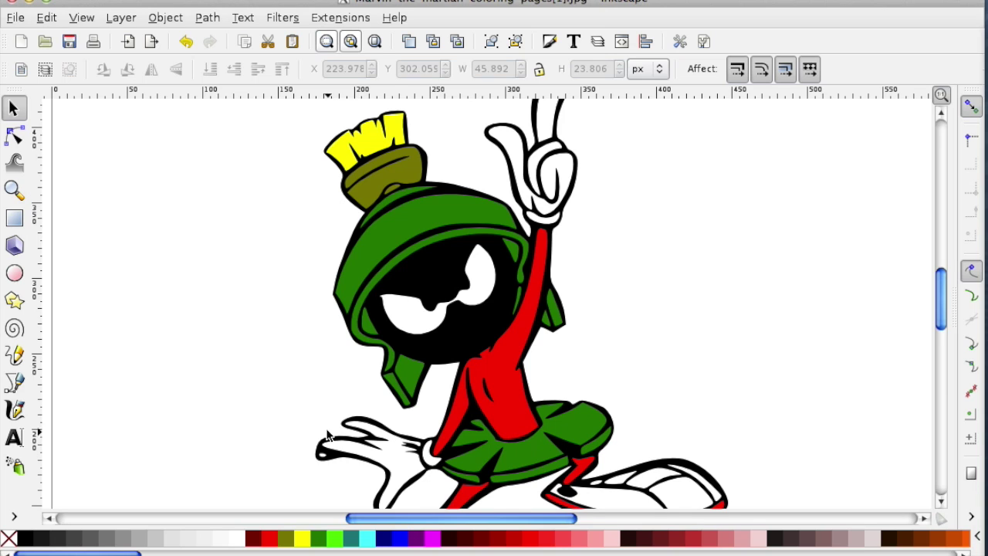
Zoom out and delete the shrunken grey line-art Marvin beside the page
click(13, 190)
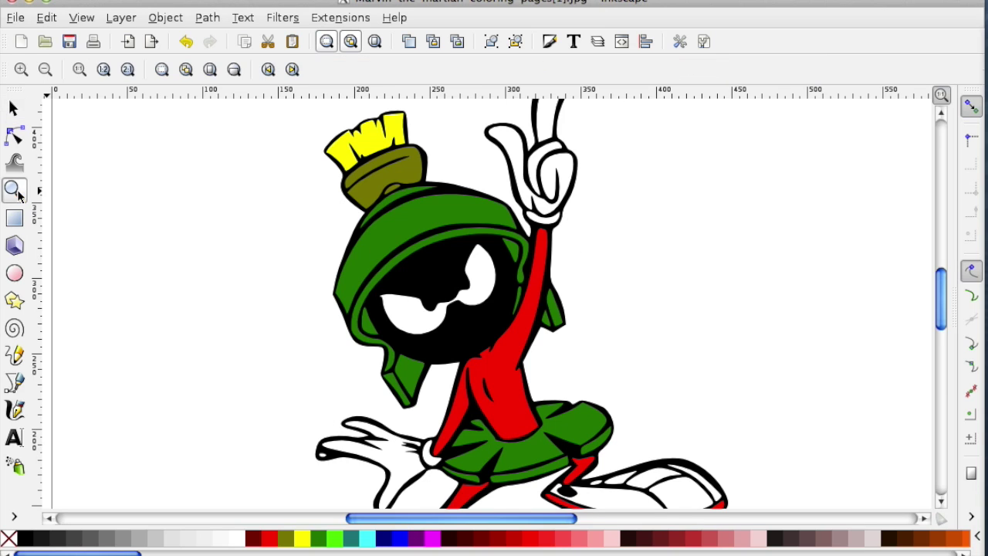
shift+click(475, 321)
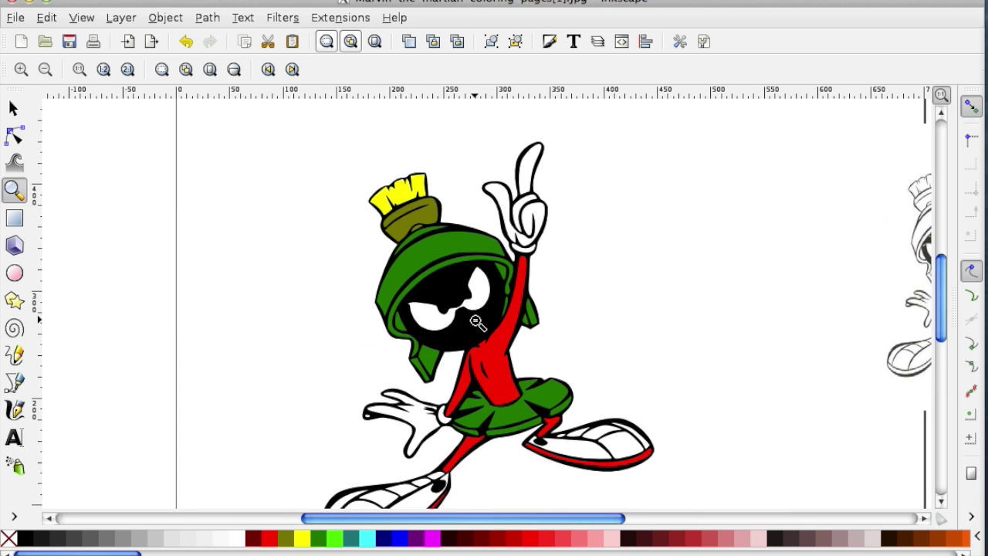
shift+click(477, 323)
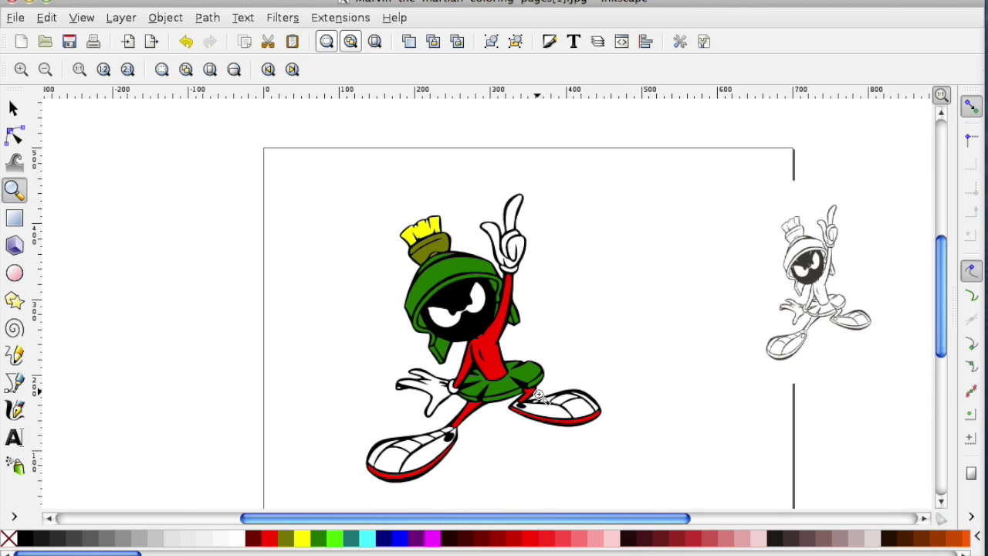
click(12, 108)
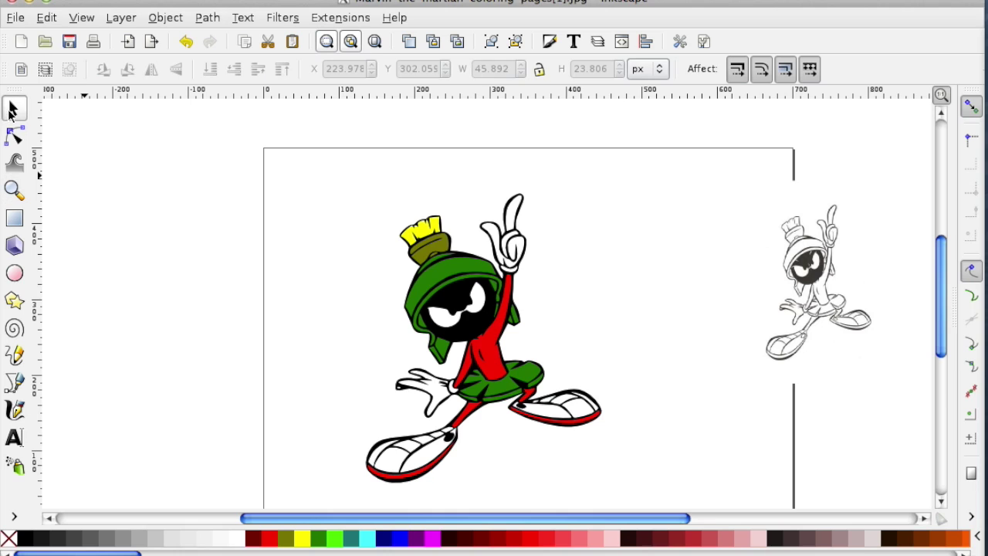
click(835, 296)
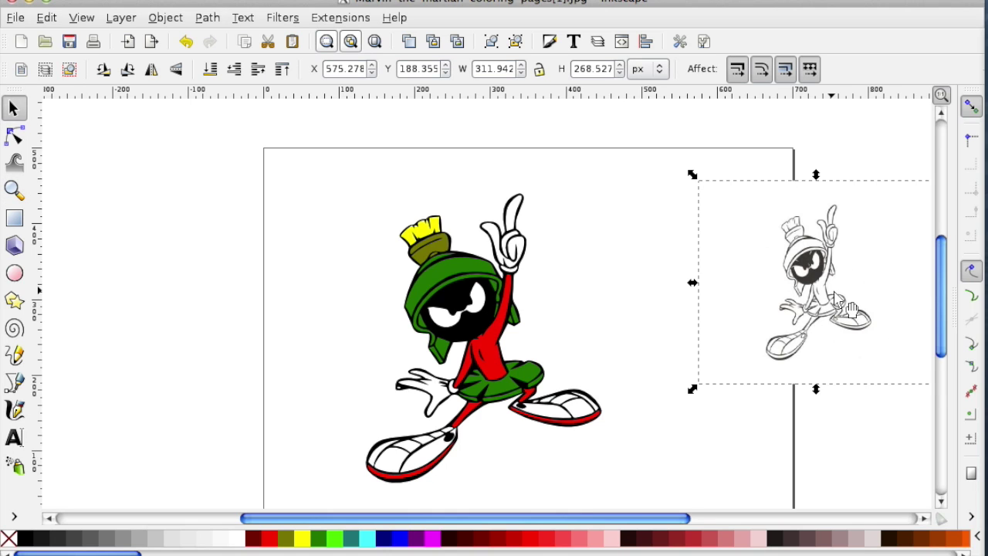
key(Delete)
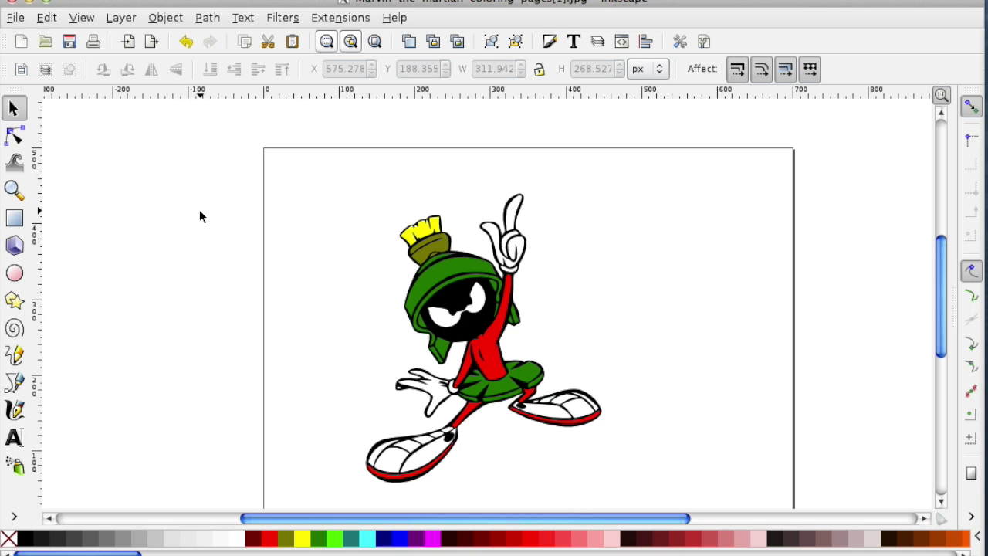
Save the drawing to the Desktop as Marvin.svg in Plain SVG format
click(15, 17)
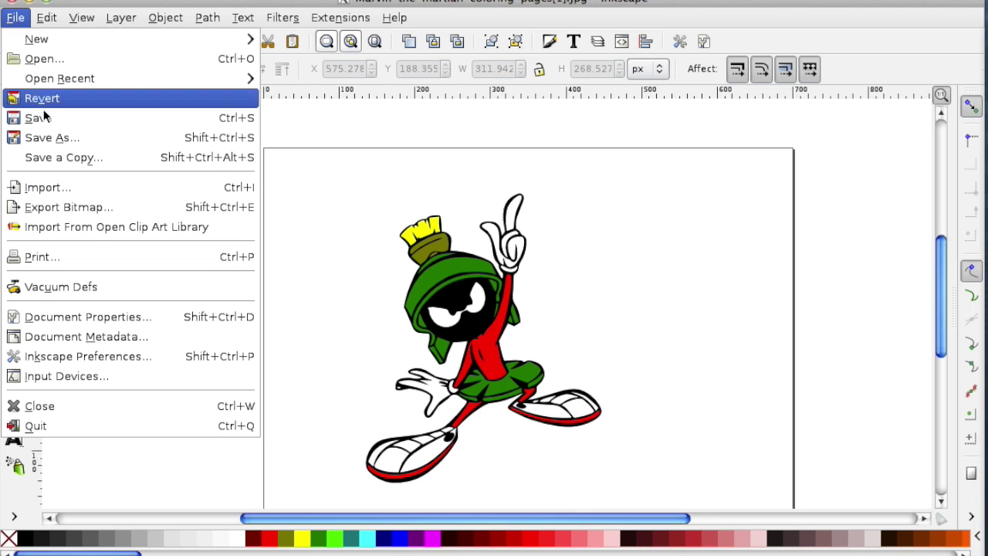
click(62, 141)
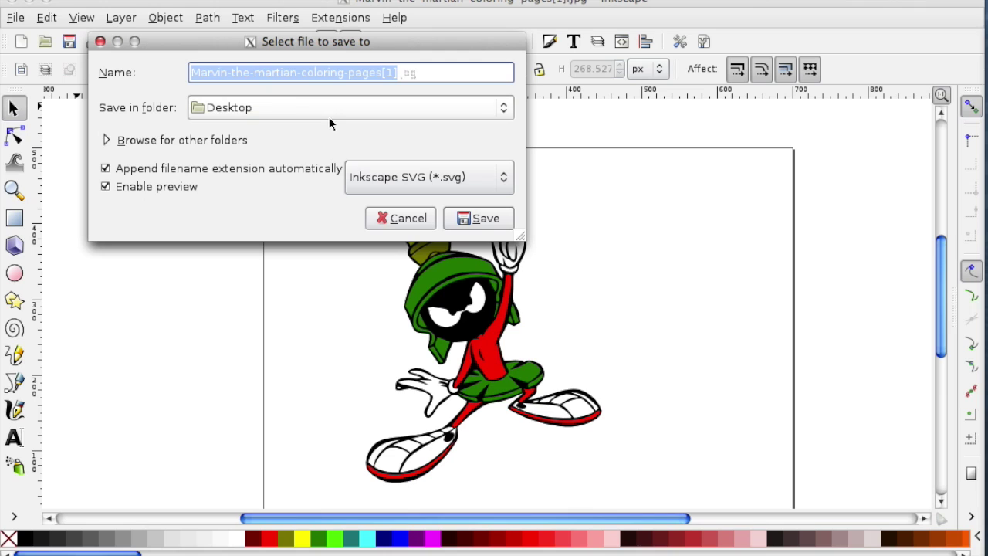
click(321, 72)
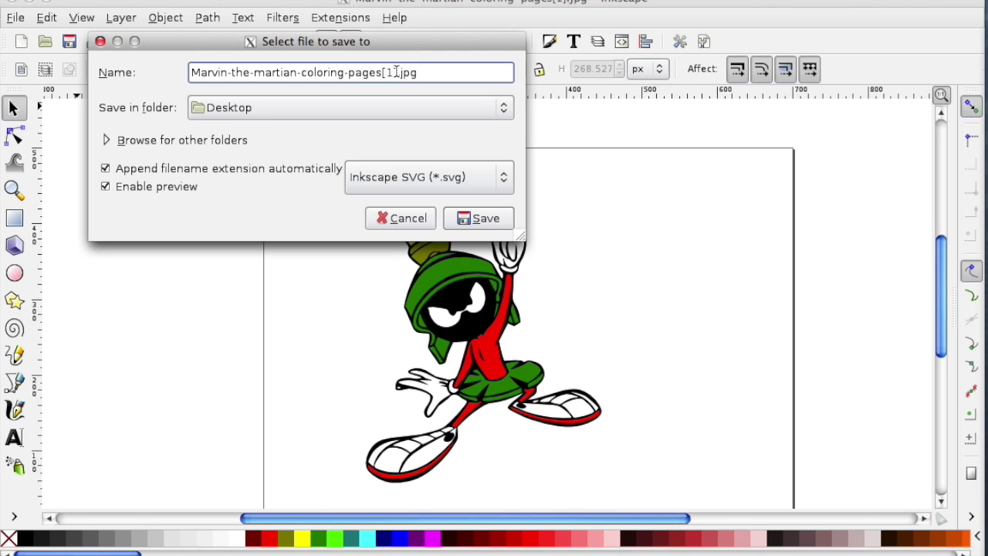
drag(400, 72, 107, 72)
text(Marvin)
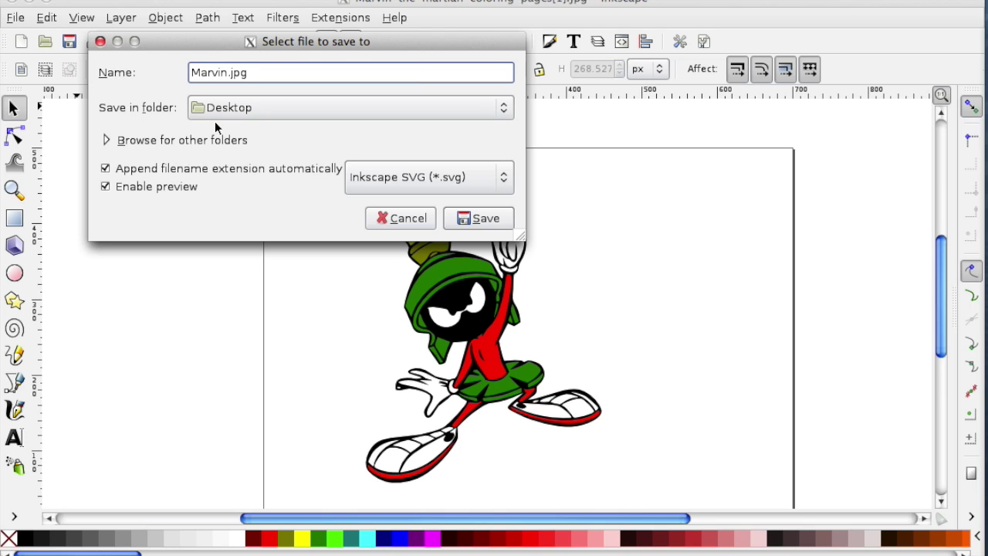
click(295, 73)
key(BackSpace)
key(BackSpace)
key(BackSpace)
click(415, 186)
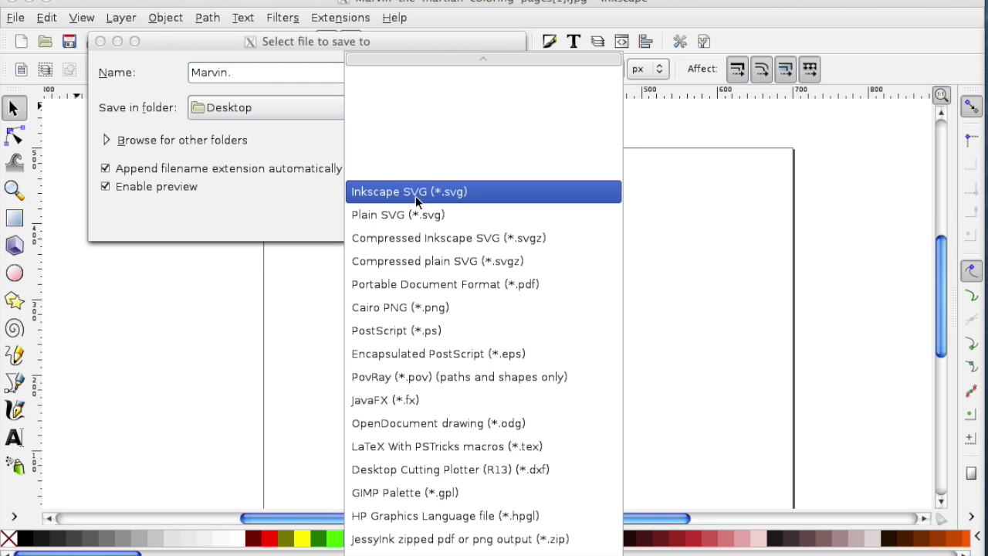
click(415, 215)
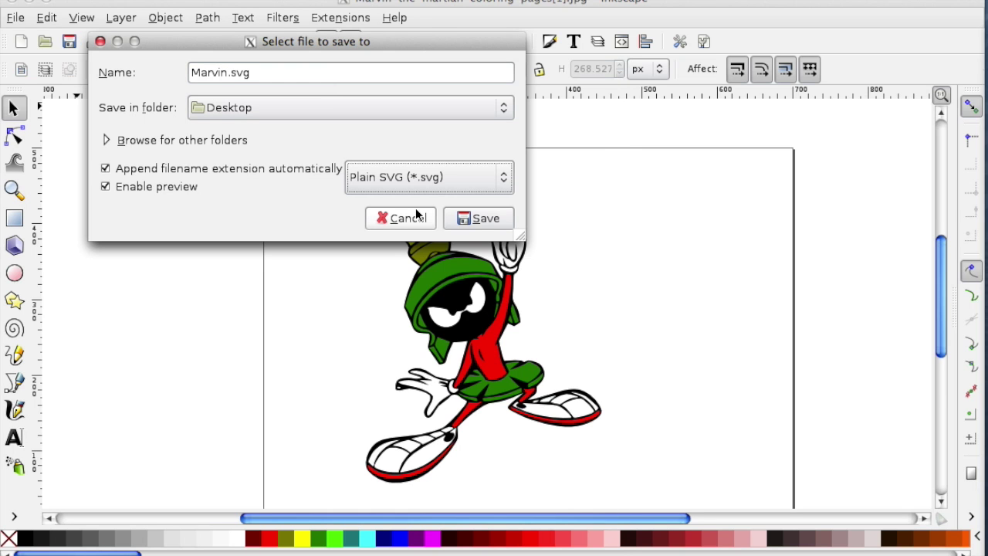
click(486, 217)
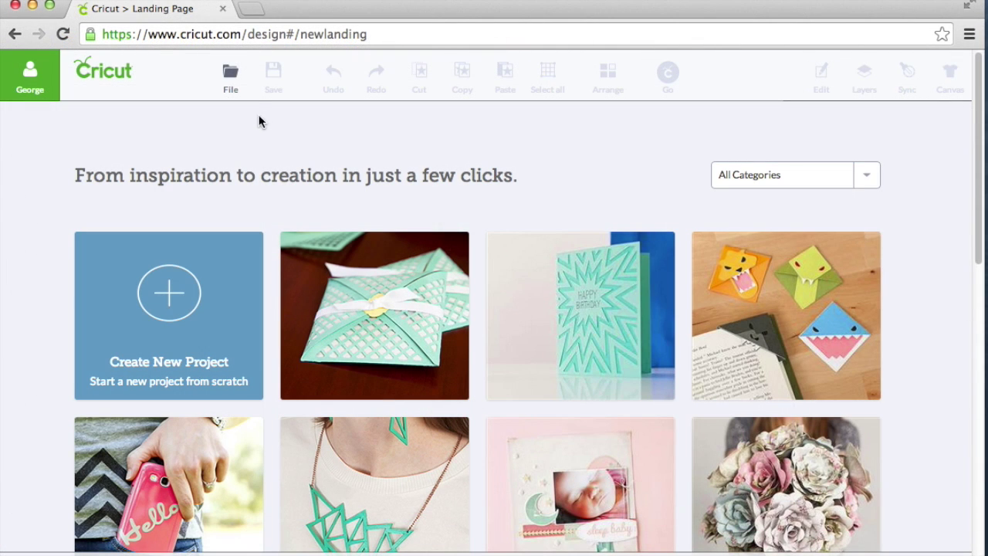
Start a new blank Cricut Design Space project and bring up the Upload Image choices
click(232, 74)
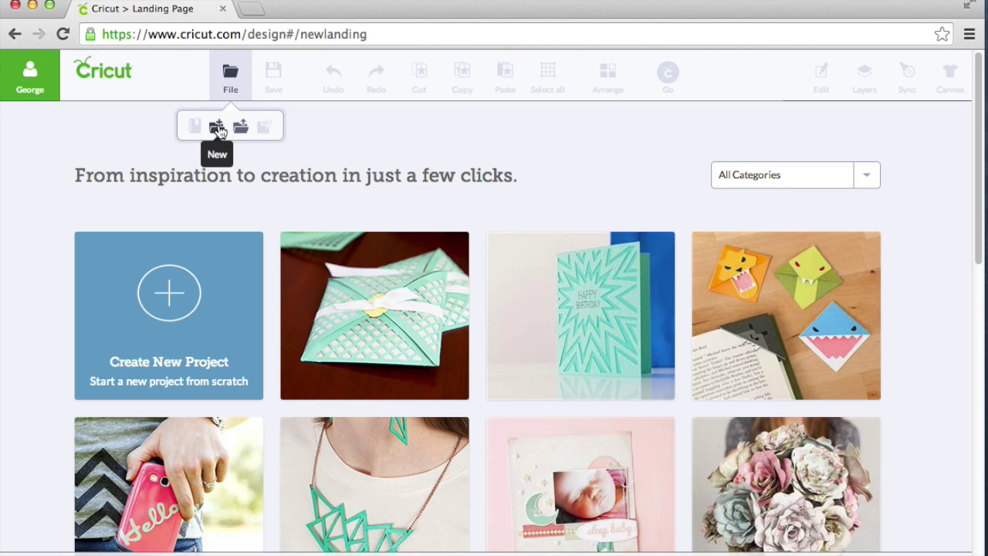
click(218, 128)
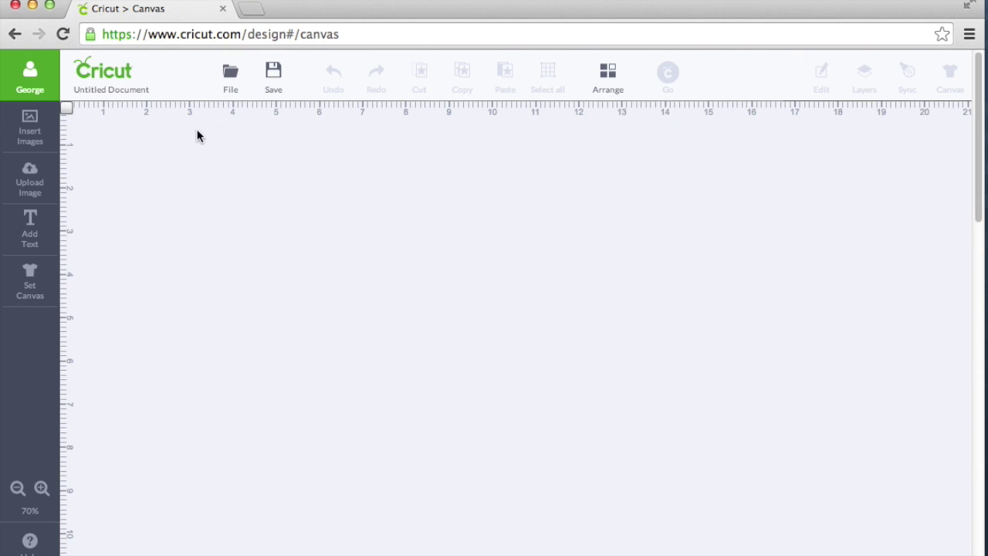
click(29, 179)
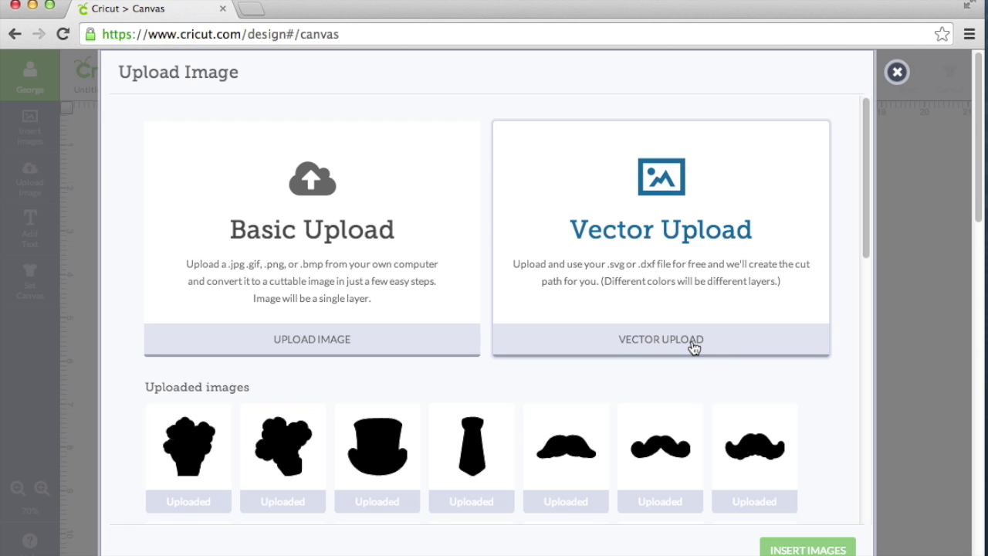
Upload Marvin.svg from the Desktop as a vector image, save it, and select its thumbnail
click(694, 348)
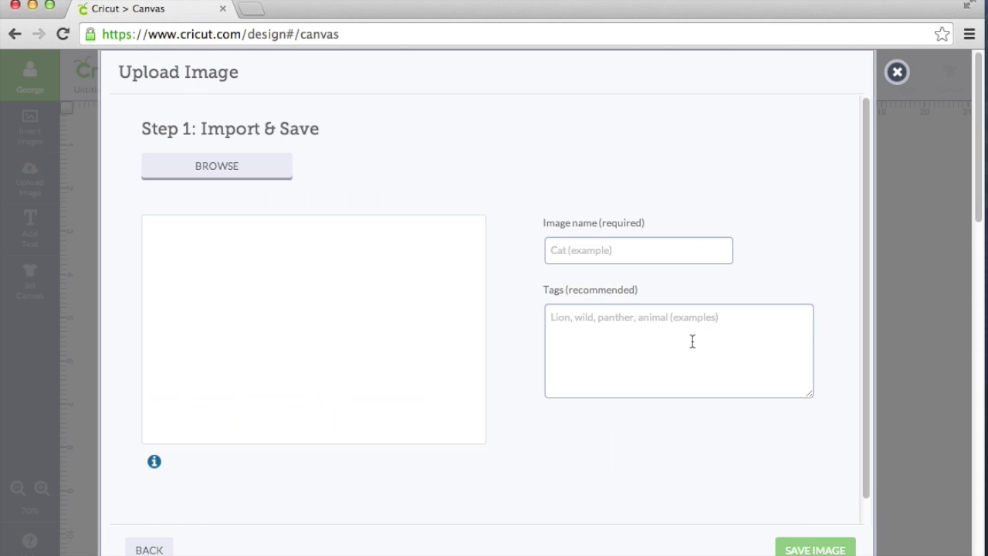
click(230, 172)
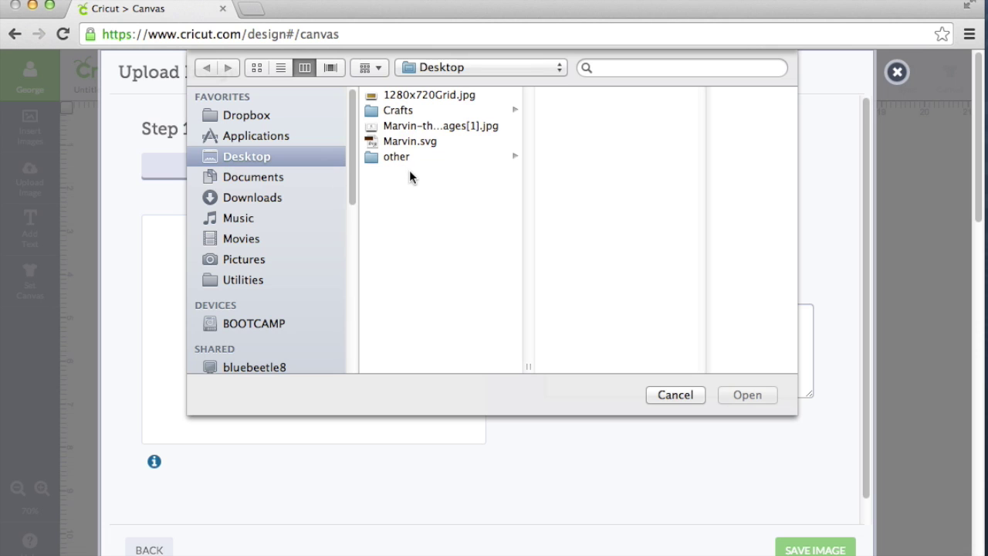
click(423, 142)
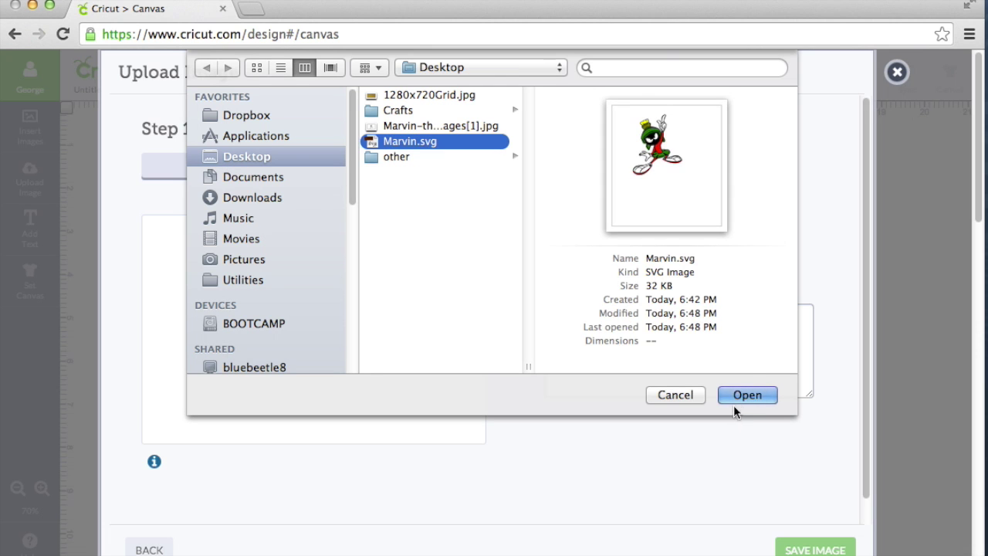
click(740, 394)
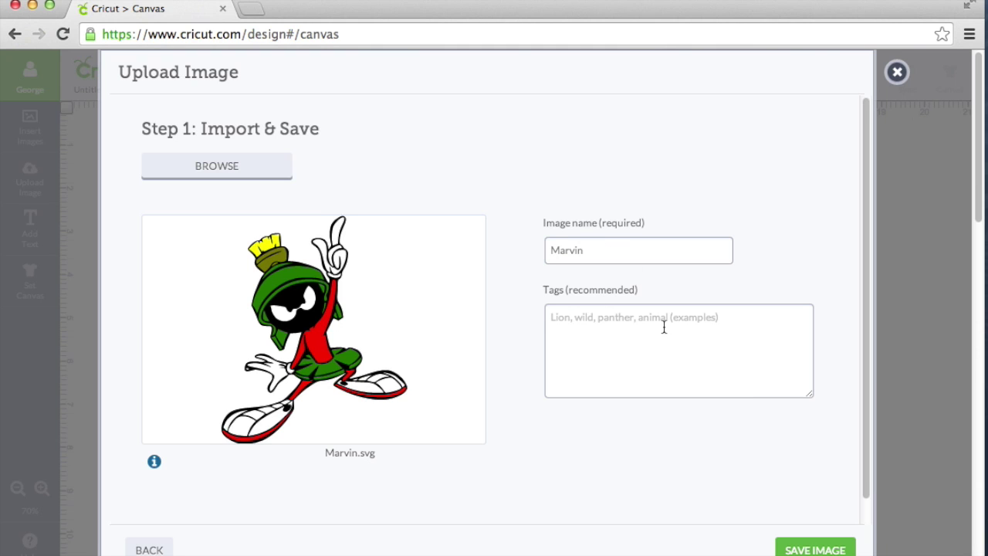
click(814, 551)
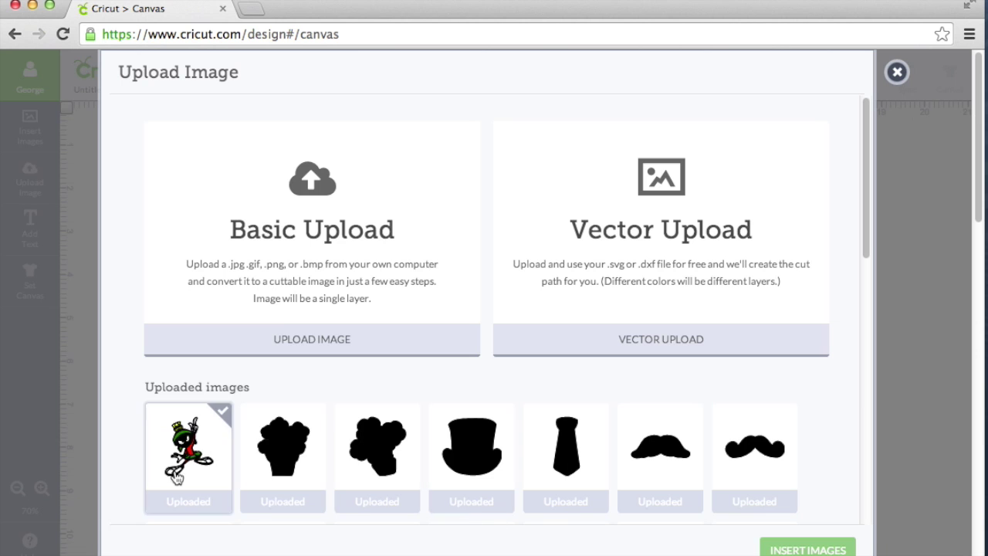
click(177, 475)
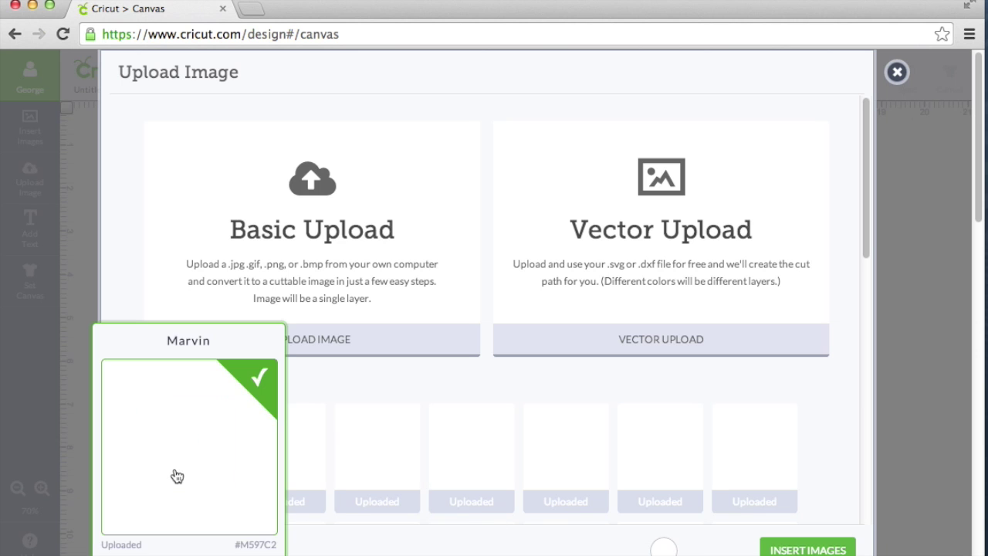
Insert Marvin at the canvas's top-left and set its width to 4.00 in (4.898 in tall)
click(830, 550)
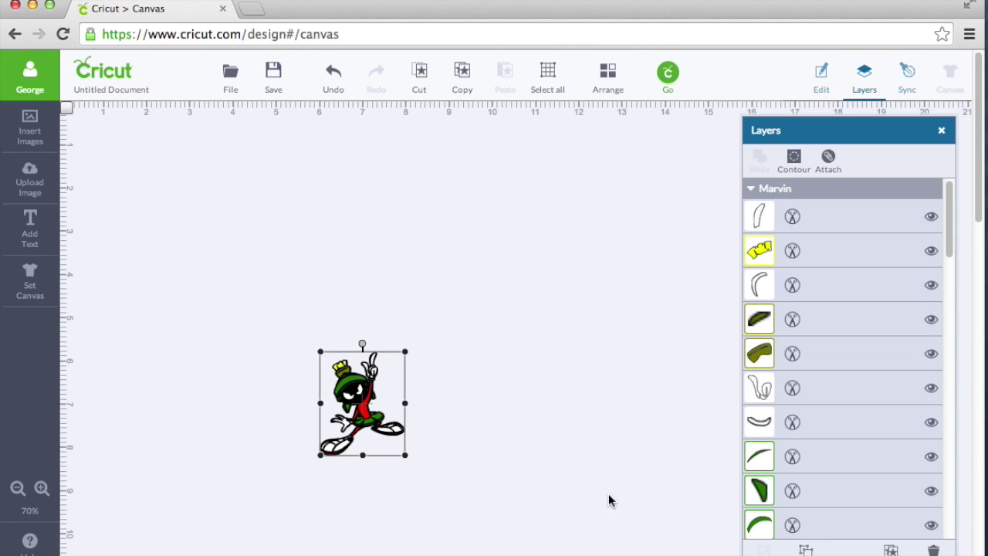
drag(362, 413, 120, 190)
click(821, 75)
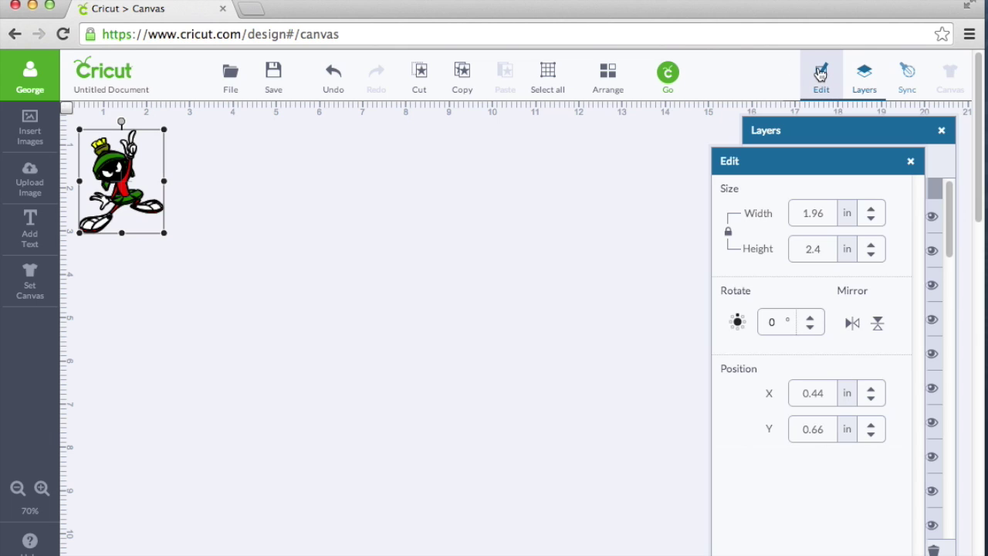
click(820, 214)
key(BackSpace)
key(BackSpace)
key(BackSpace)
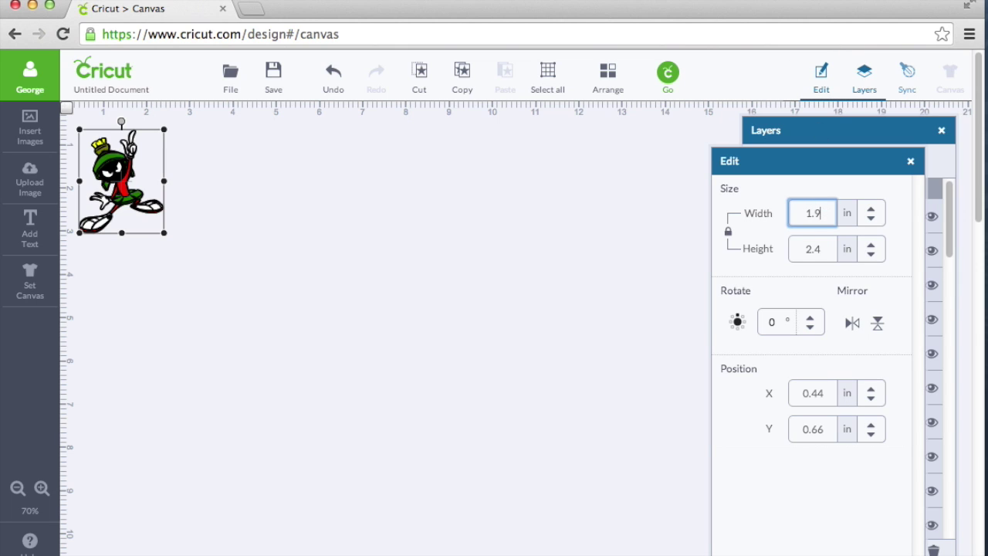
text(4.00)
key(Return)
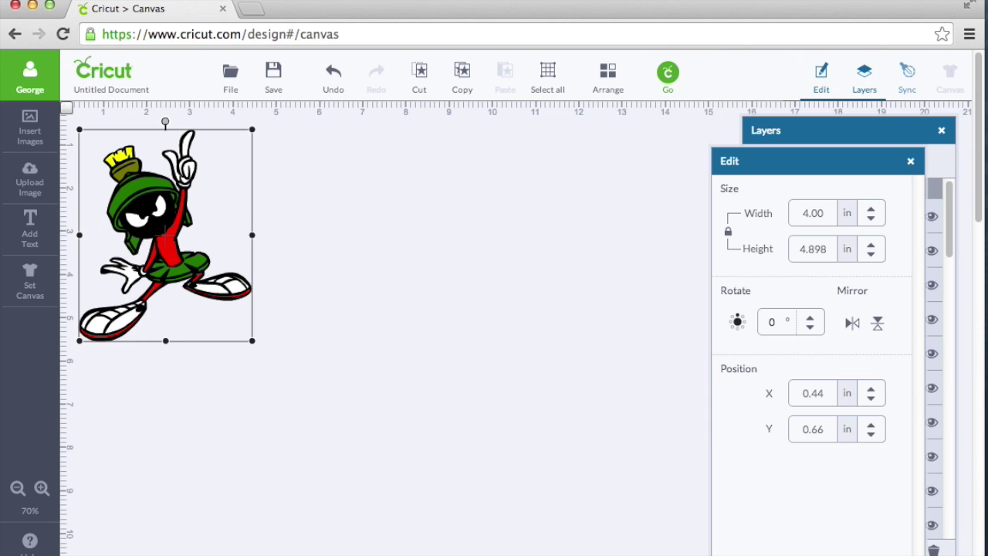
click(495, 345)
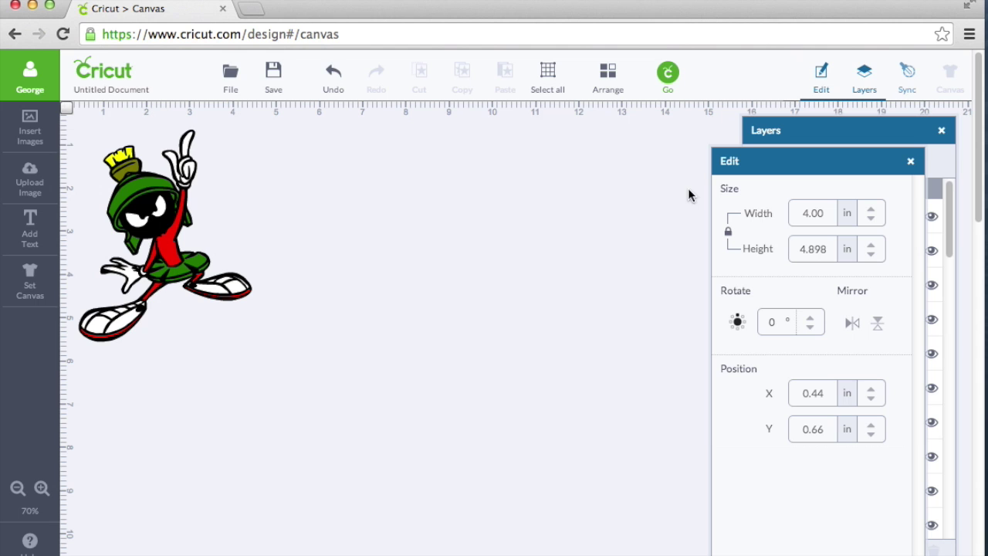
click(669, 74)
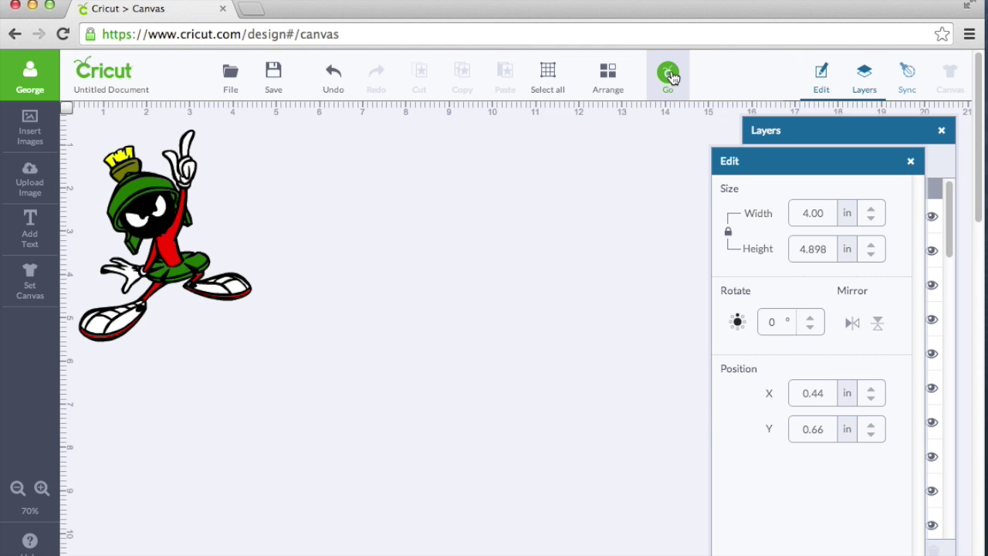